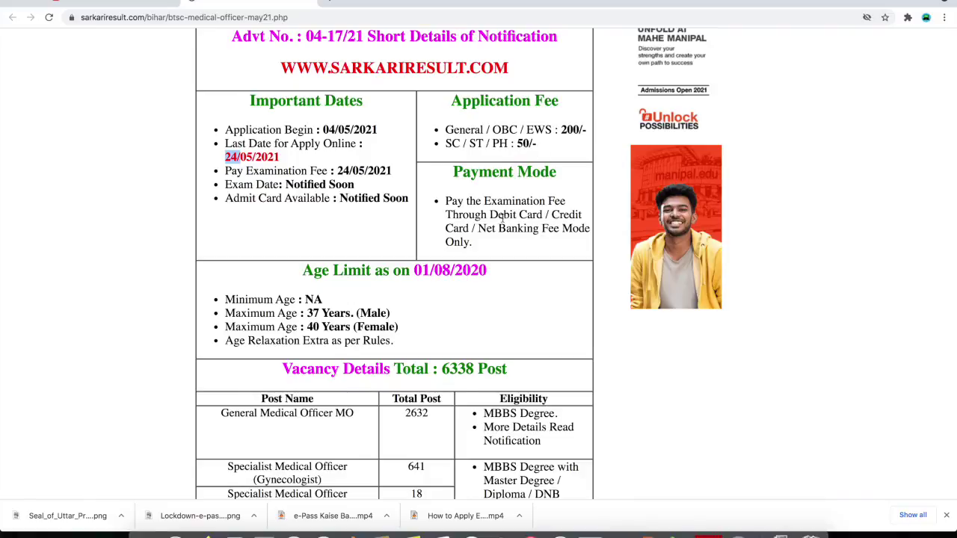
- Review the maximum age limits for male and female applicants in the medical officer notification
scroll(503, 218, "down", 2)
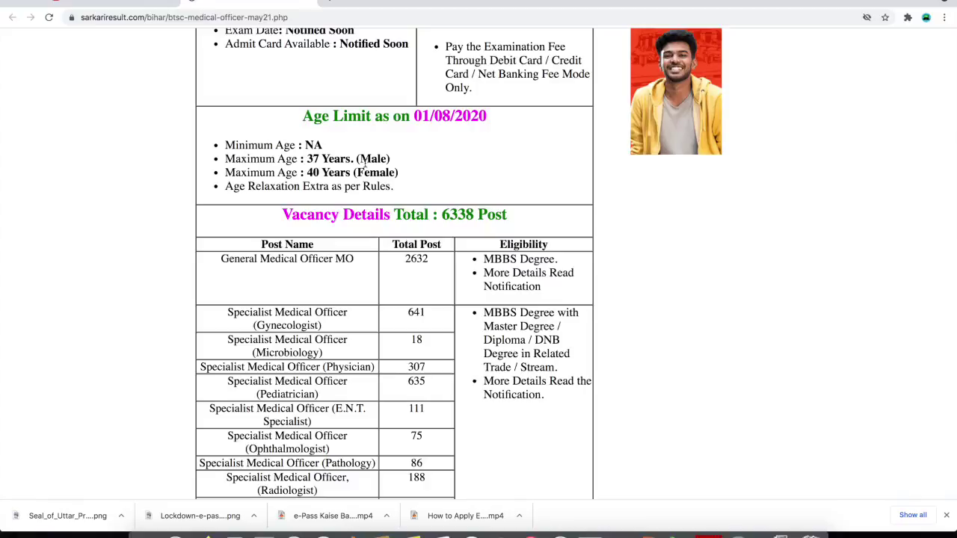
left_click_drag(306, 159, 334, 160)
left_click(311, 161)
left_click(334, 173)
scroll(292, 206, "down", 3)
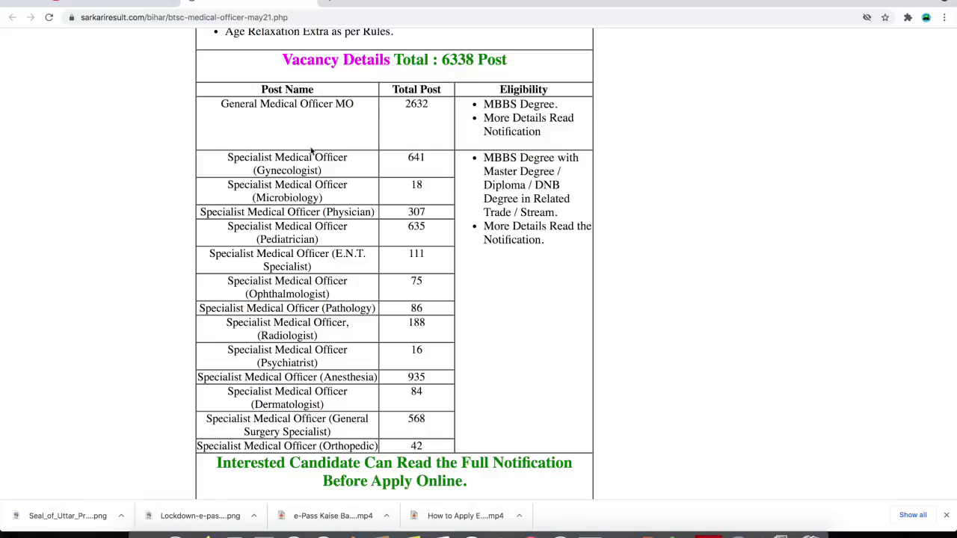
- Examine the vacancy table's General Medical Officer post and the eligibility requirements for the general and specialist posts
left_click_drag(220, 103, 362, 106)
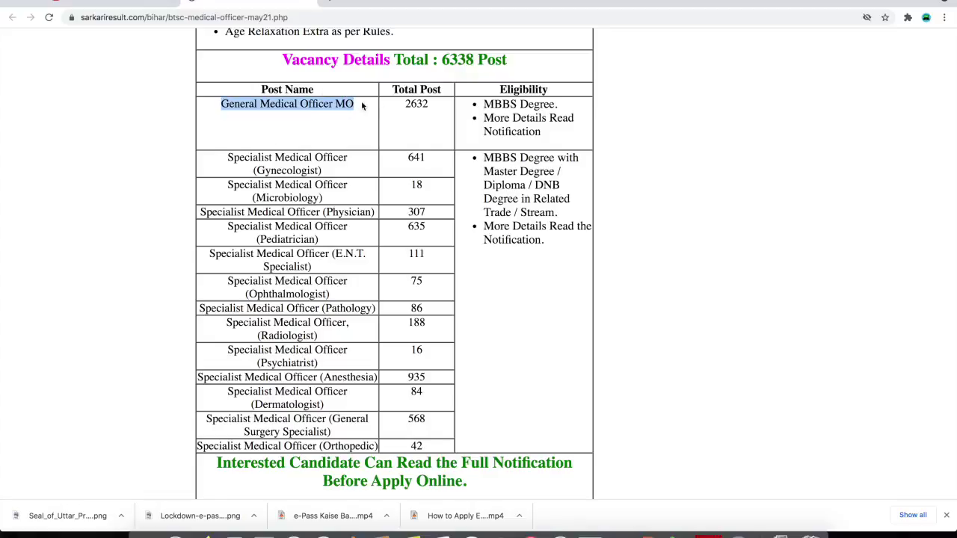
left_click(537, 115)
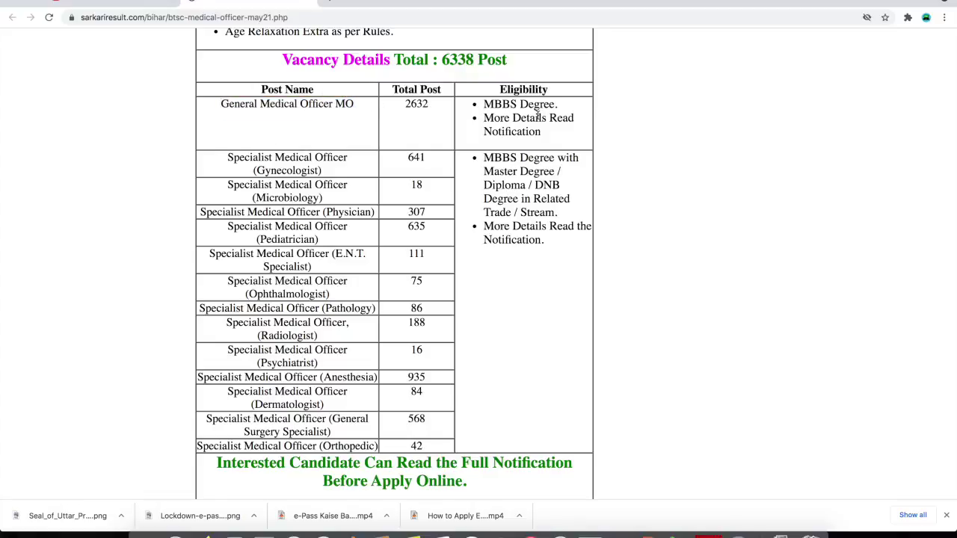
left_click_drag(484, 106, 558, 105)
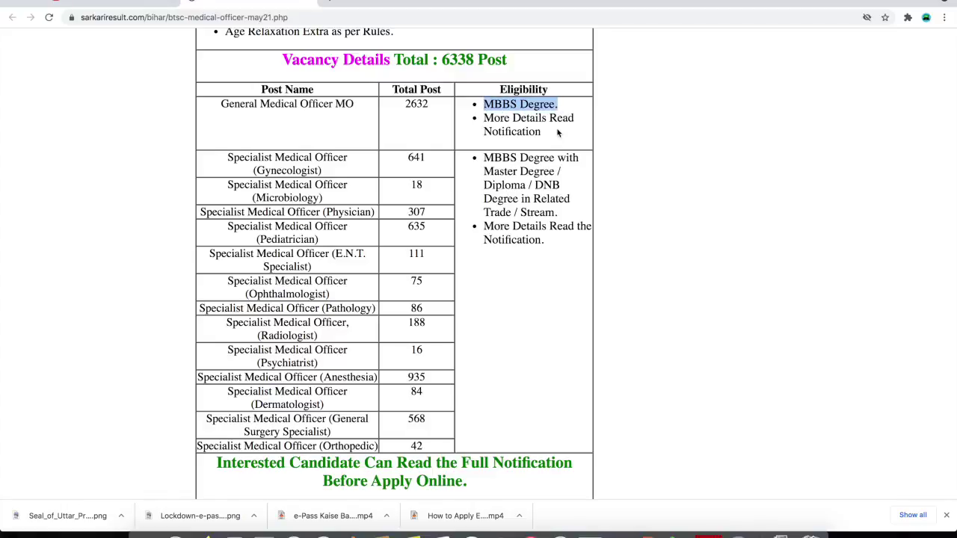
left_click_drag(485, 118, 554, 135)
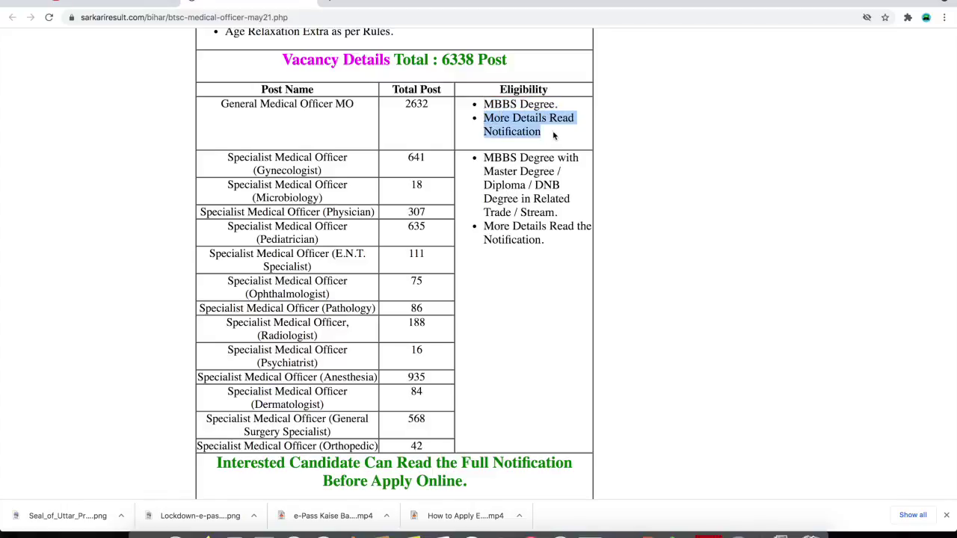
left_click(554, 135)
left_click_drag(485, 117, 548, 142)
left_click(548, 142)
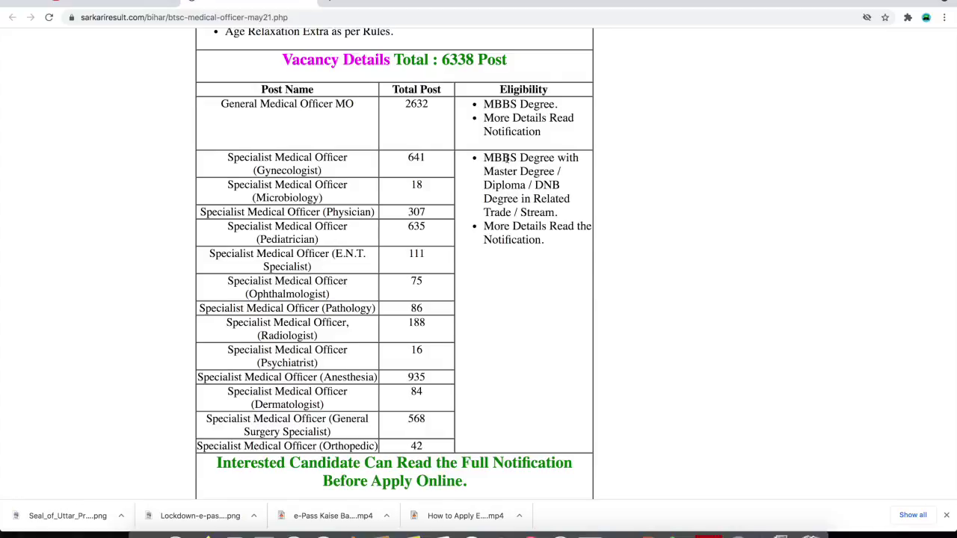
triple_click(516, 232)
scroll(419, 404, "up", 1)
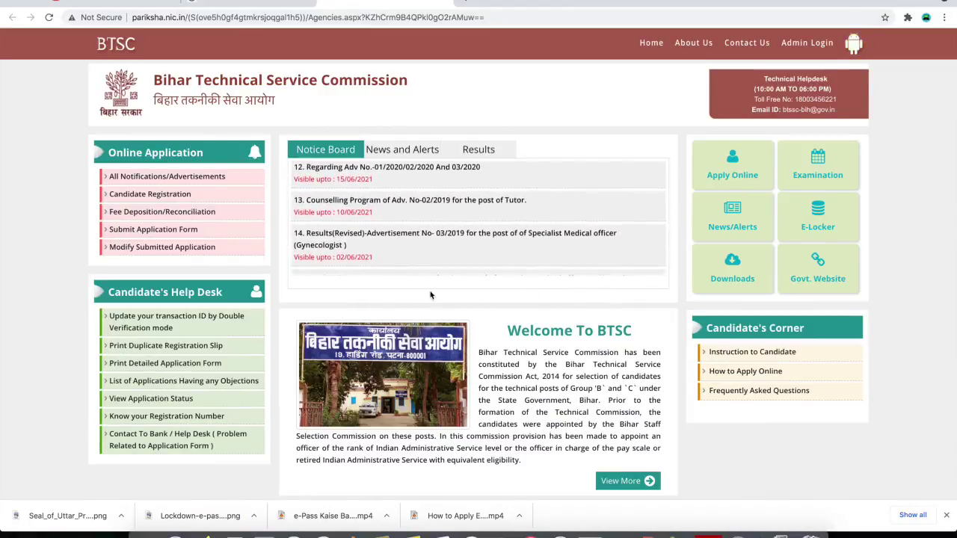
- On the Bihar Technical Service Commission site, open Candidate Registration among the online application options
left_click(742, 178)
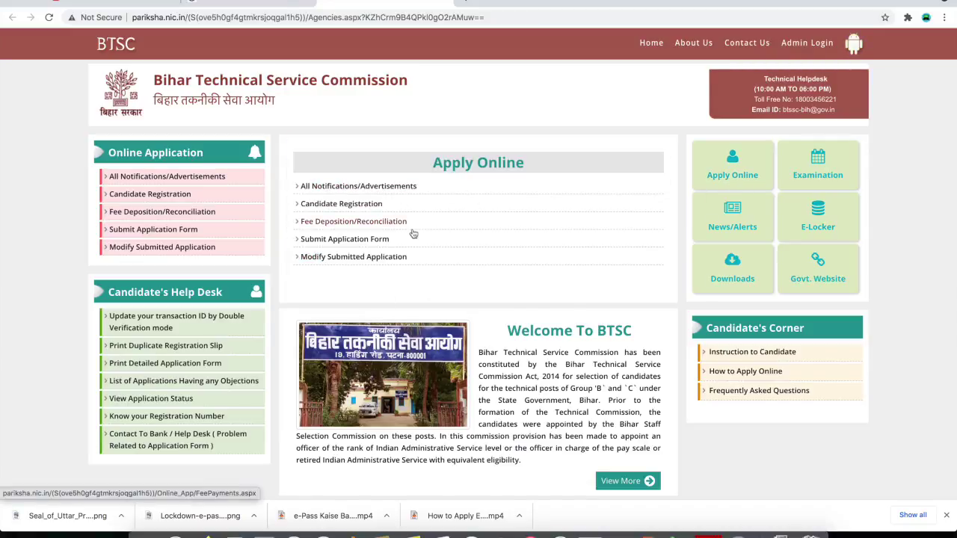
left_click(354, 208)
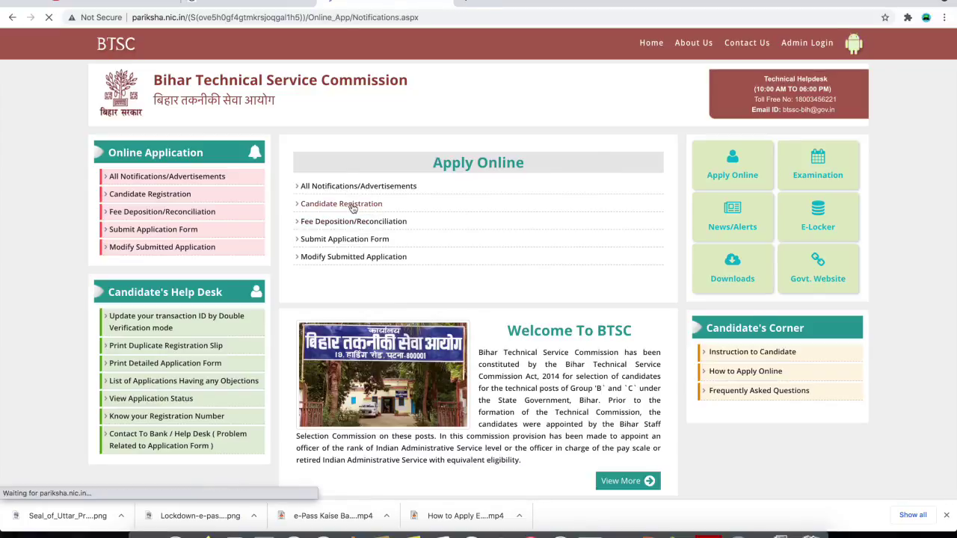
scroll(357, 344, "down", 1)
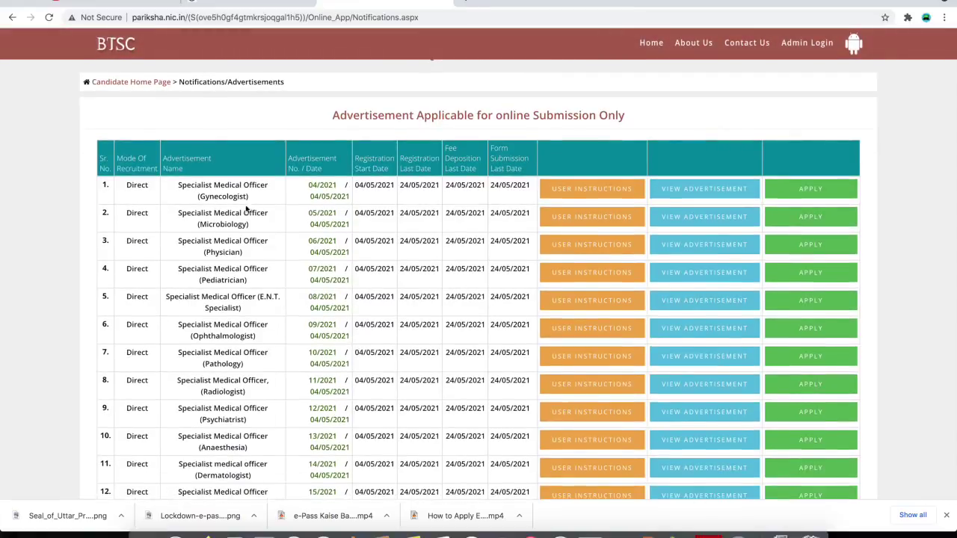
- Apply for the General Medical Officer advertisement 17/2021 in the list of open advertisements
scroll(248, 376, "down", 1)
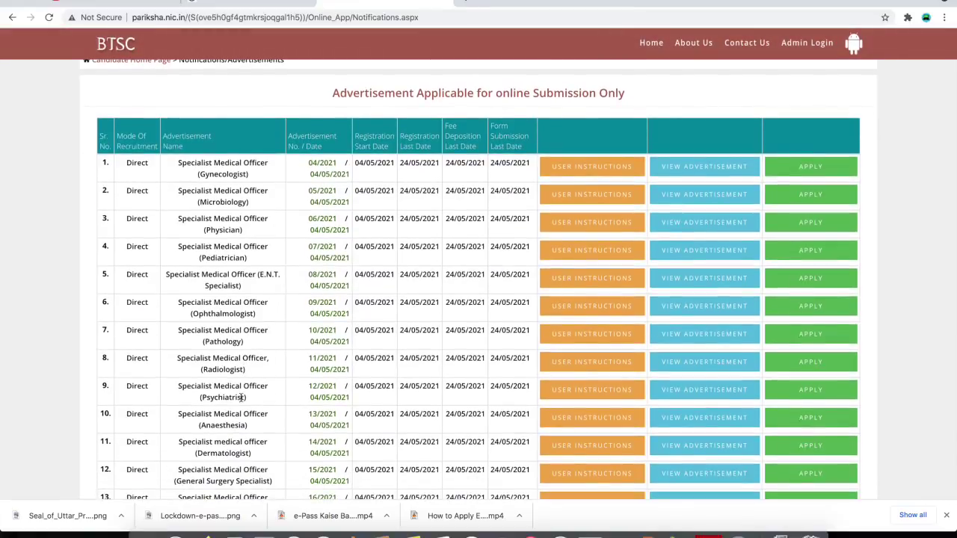
scroll(254, 408, "down", 1)
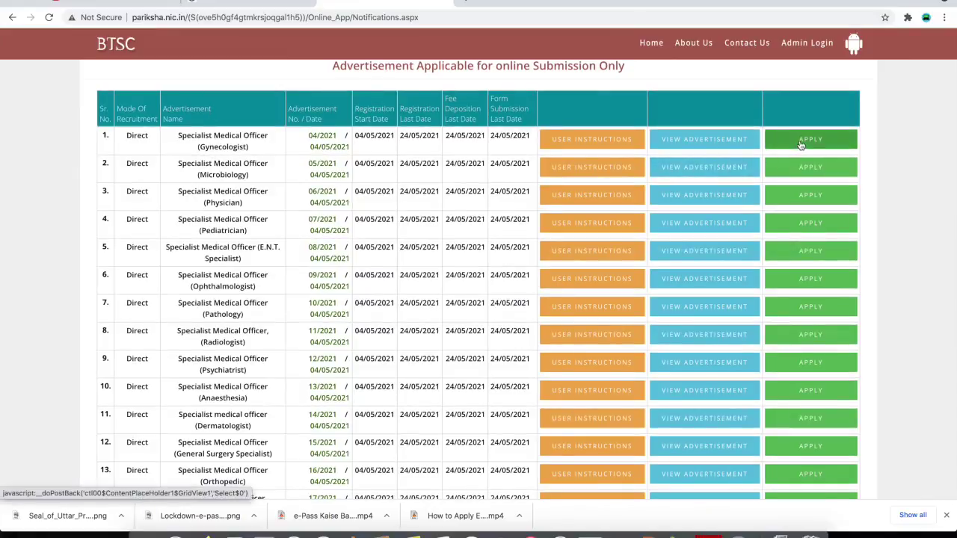
scroll(270, 403, "down", 1)
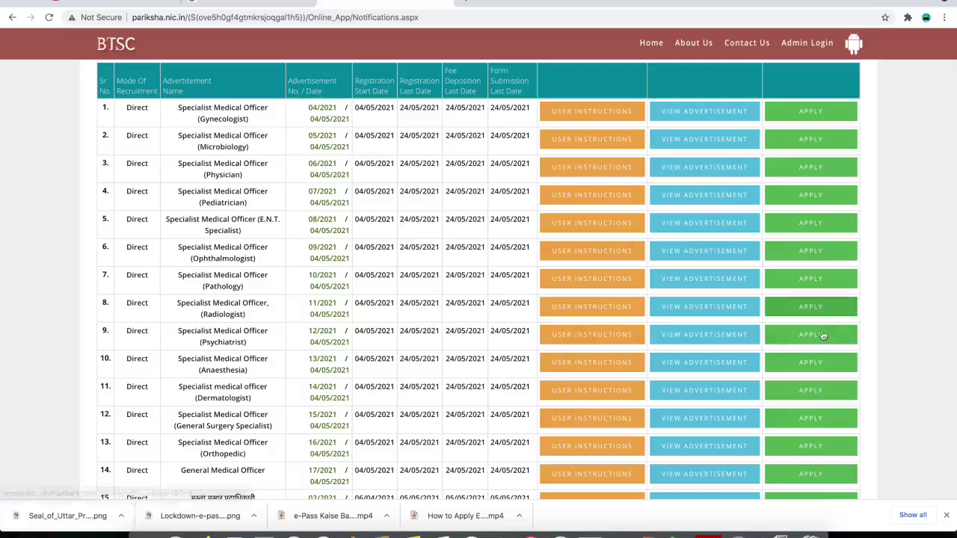
scroll(402, 377, "down", 4)
scroll(403, 378, "up", 1)
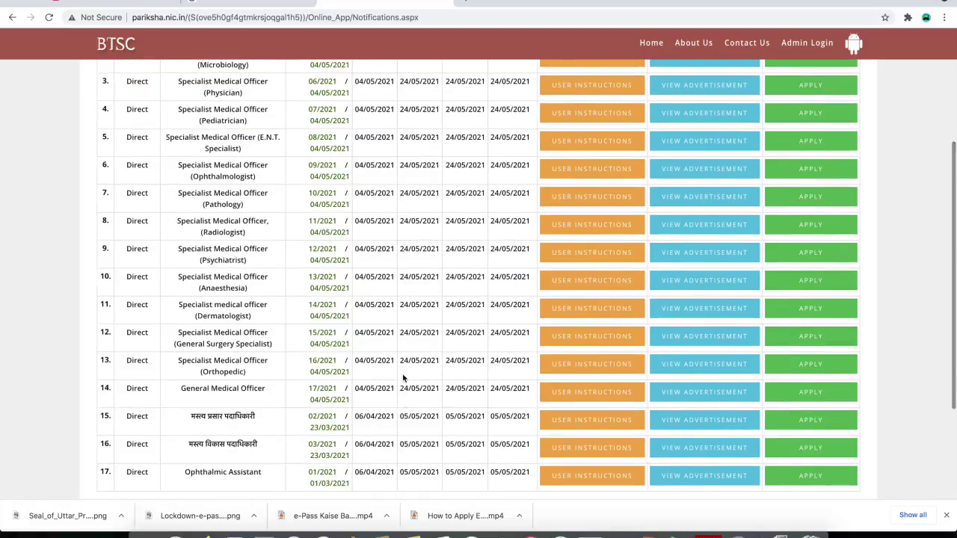
scroll(404, 378, "down", 1)
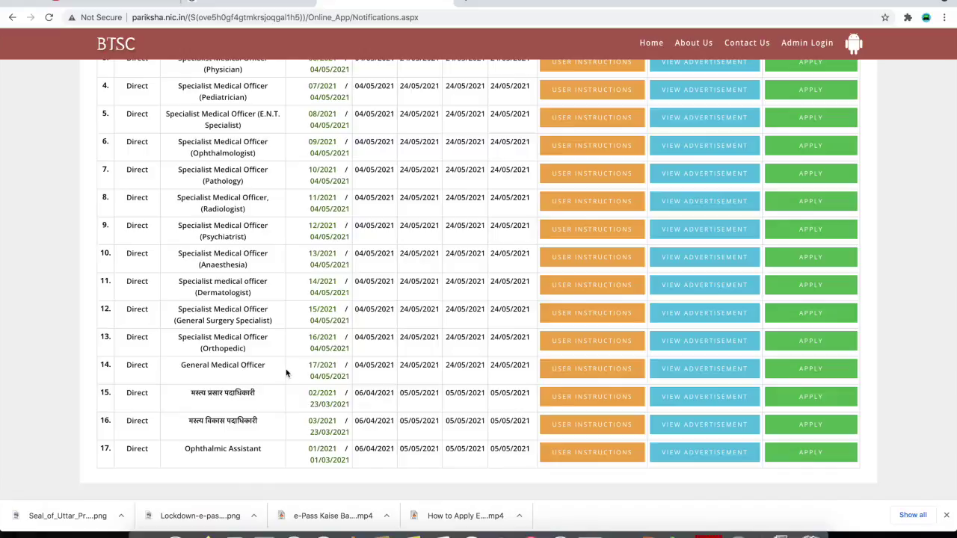
left_click(818, 373)
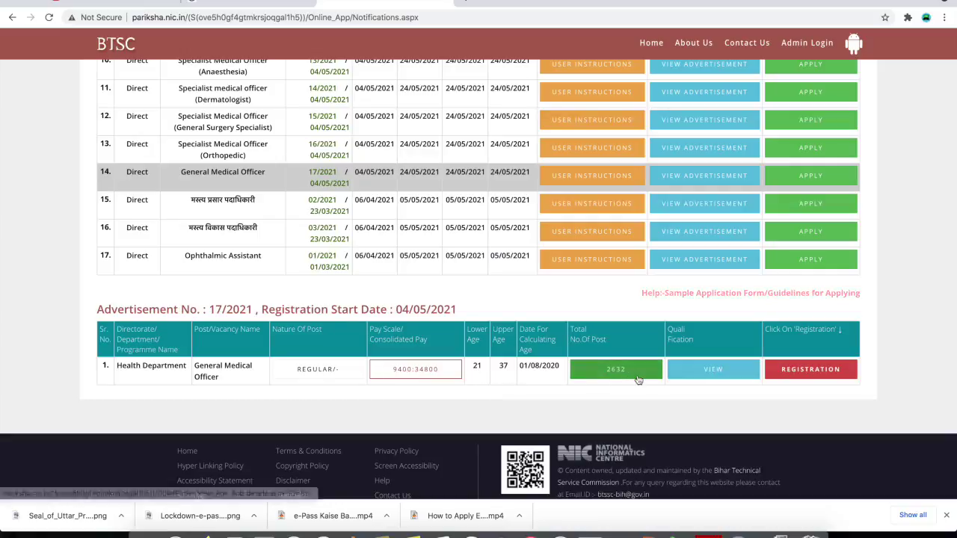
- View the essential qualification details for the General Medical Officer post, then close them
left_click(720, 370)
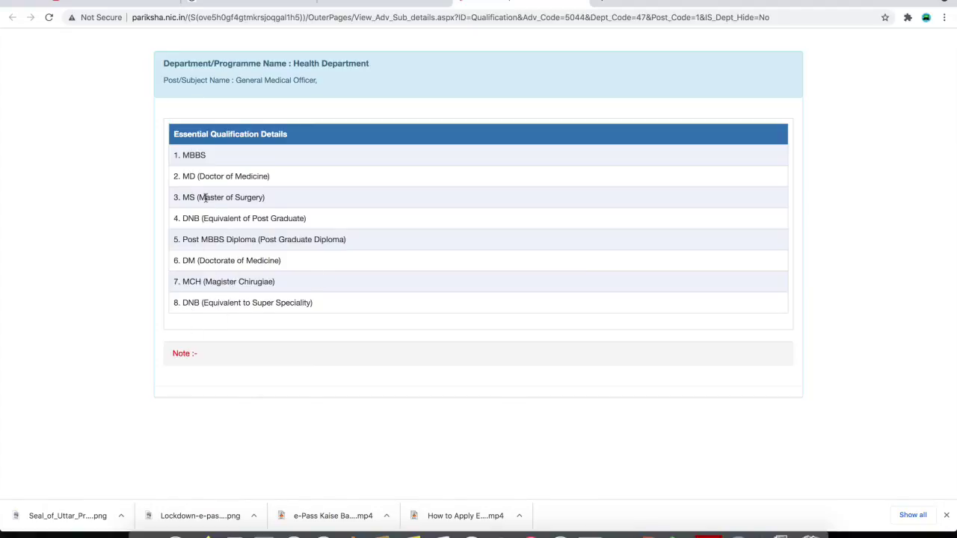
left_click(587, 4)
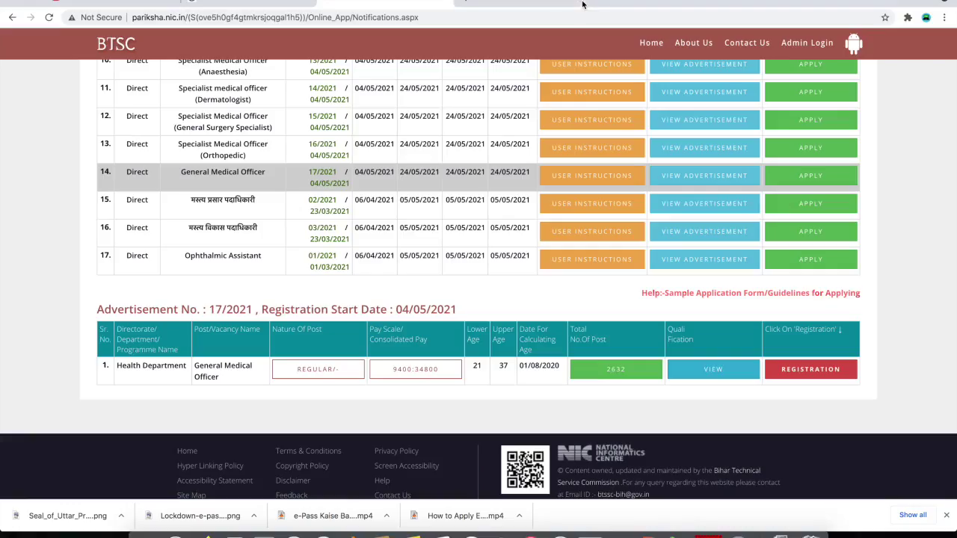
- Start registration for the General Medical Officer post and accept the eligibility declaration
left_click(823, 377)
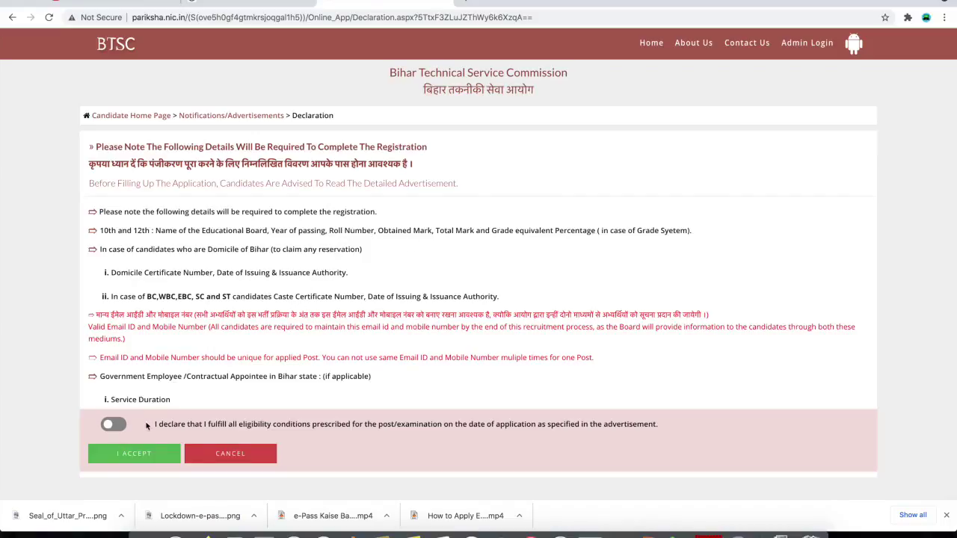
left_click(111, 426)
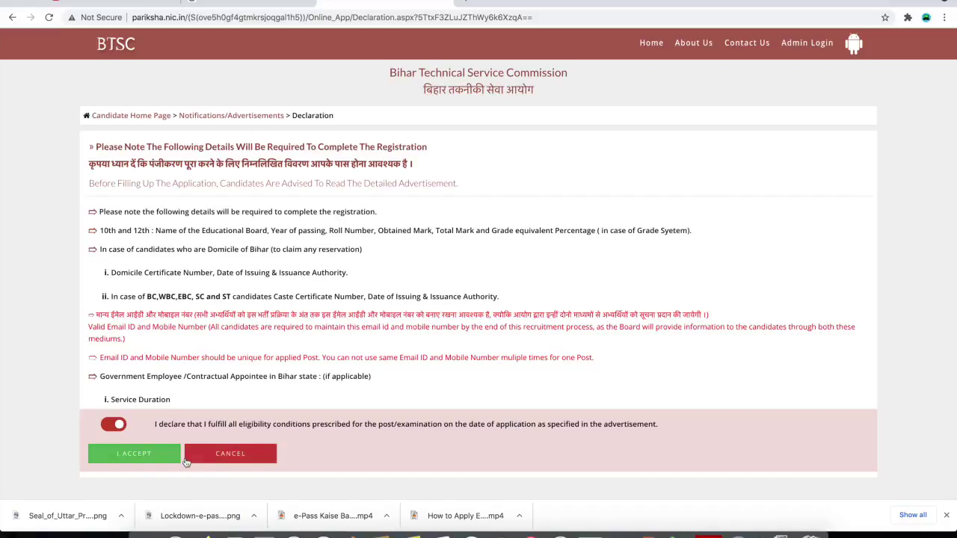
left_click(146, 454)
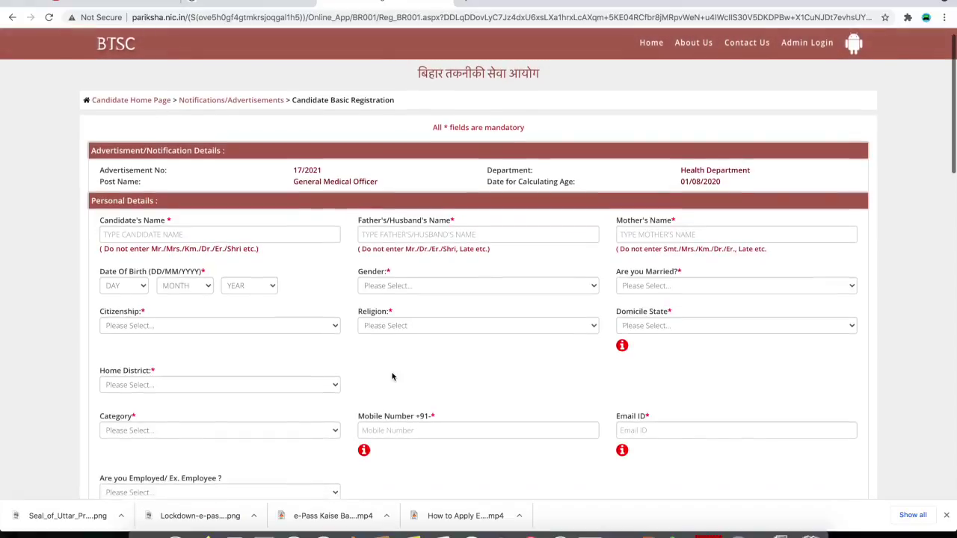
- Look through the blank registration form from the personal details to the verification and preview section
scroll(392, 373, "down", 3)
scroll(391, 372, "down", 5)
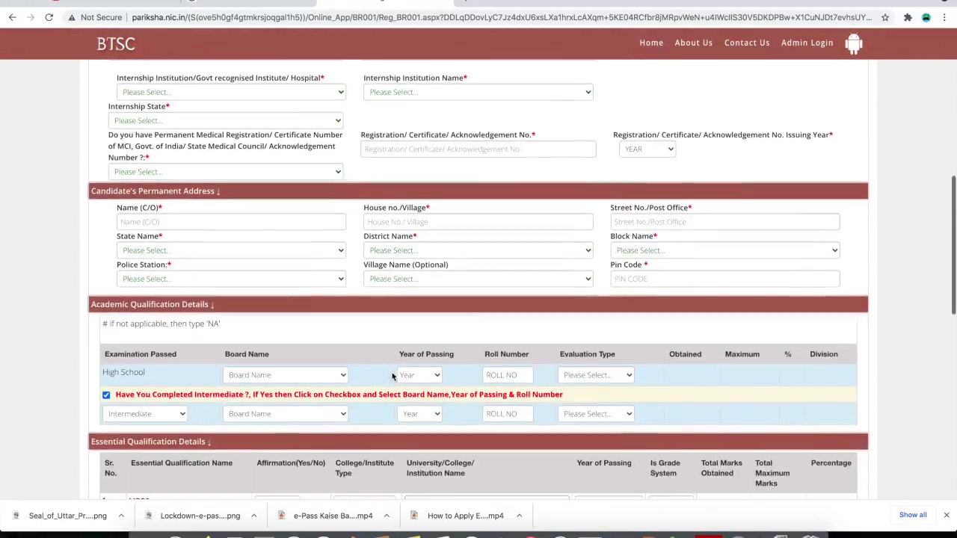
scroll(392, 376, "down", 4)
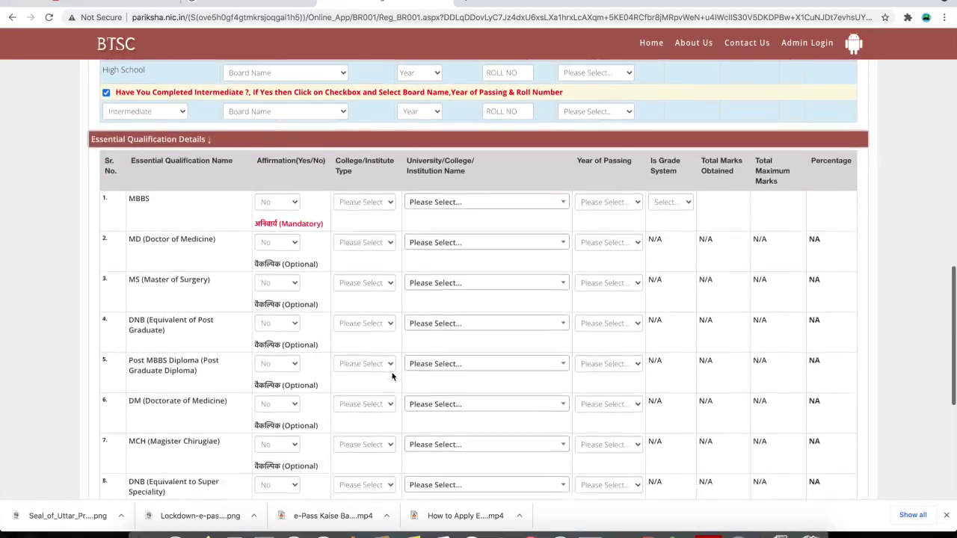
scroll(392, 376, "down", 2)
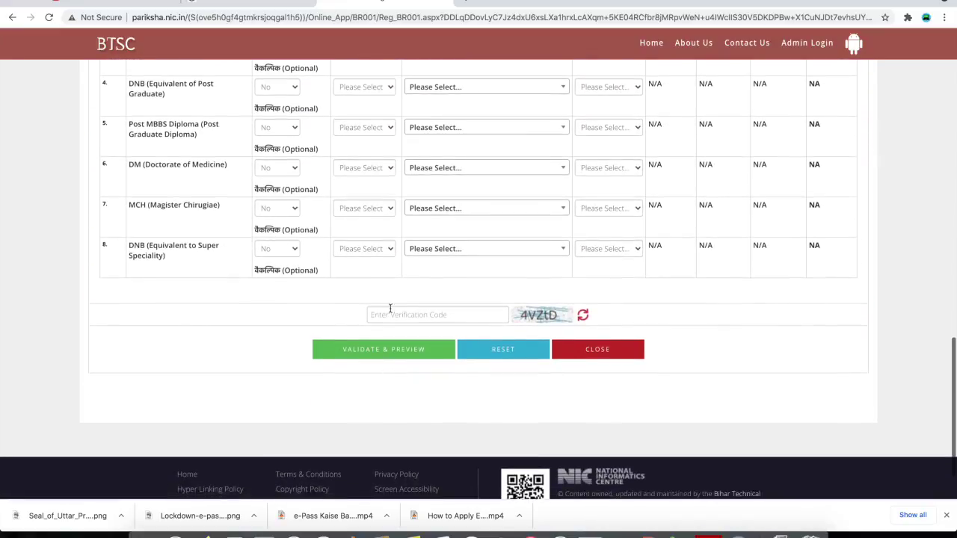
left_click(424, 348)
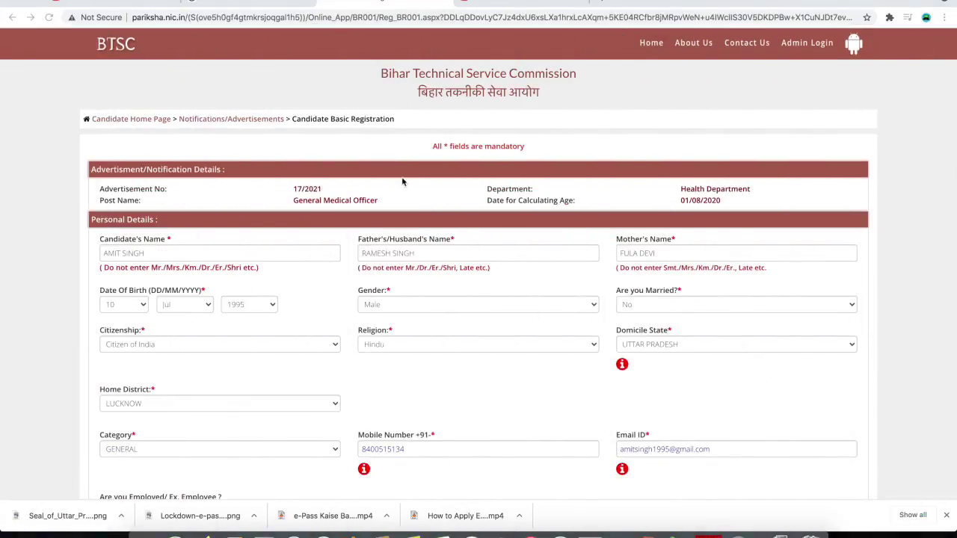
- In the personal details, select Male as the gender and No for the marital status question
scroll(414, 284, "down", 1)
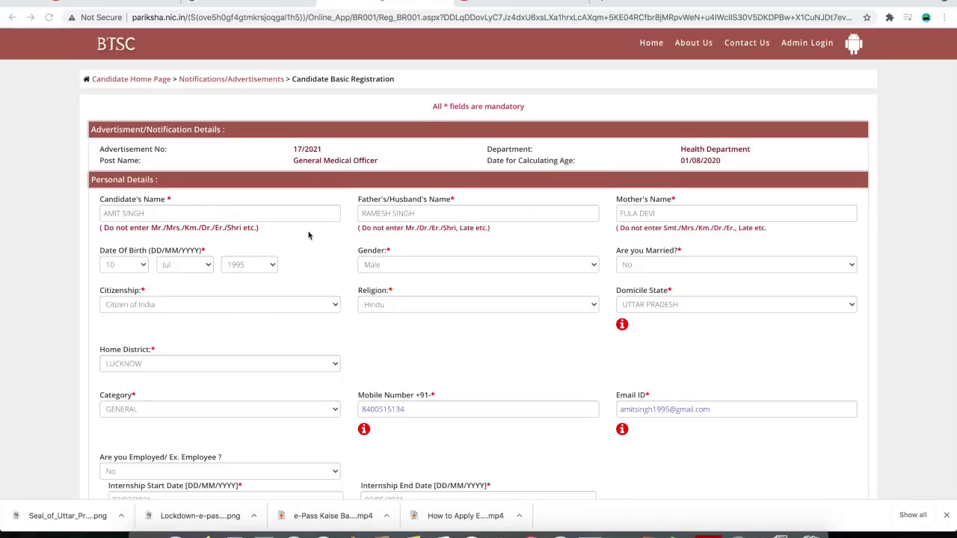
scroll(308, 236, "down", 1)
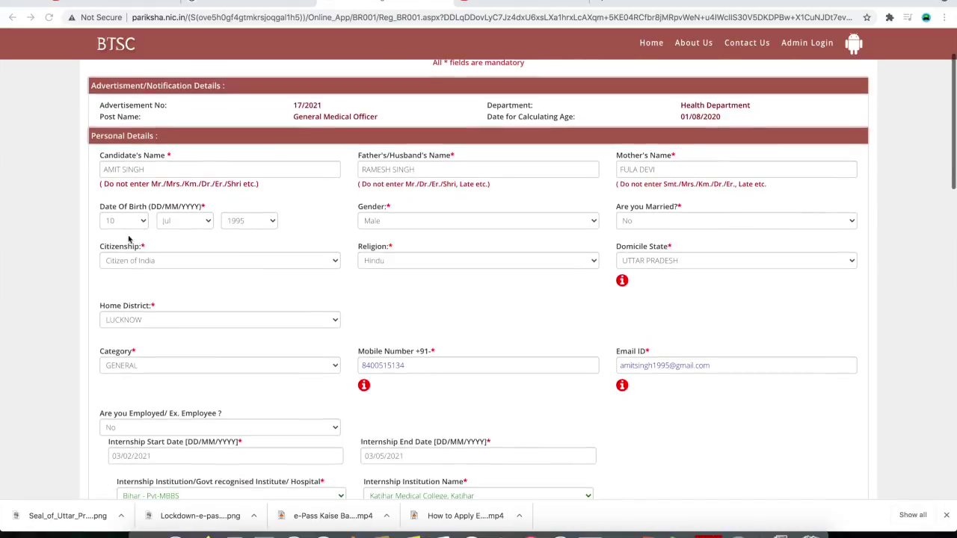
left_click(438, 220)
left_click(464, 221)
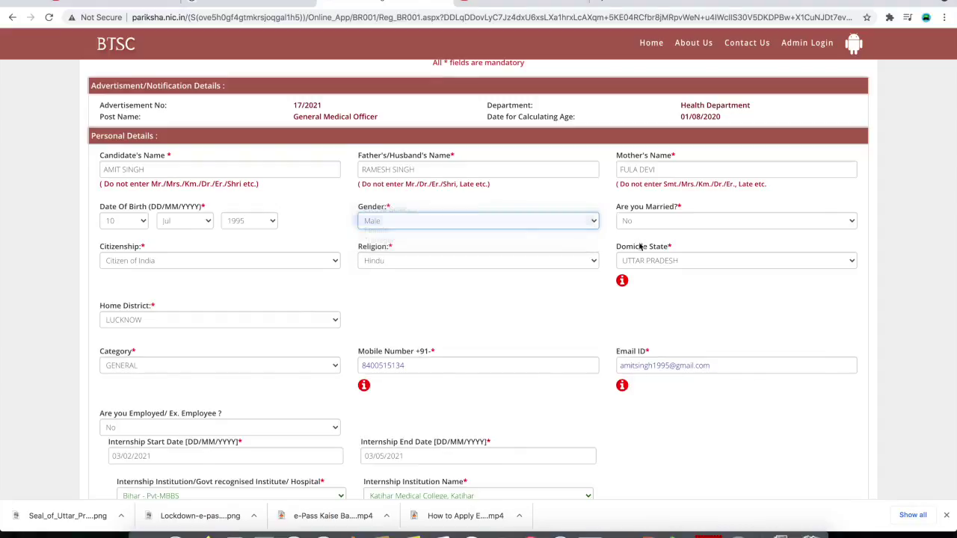
left_click(664, 225)
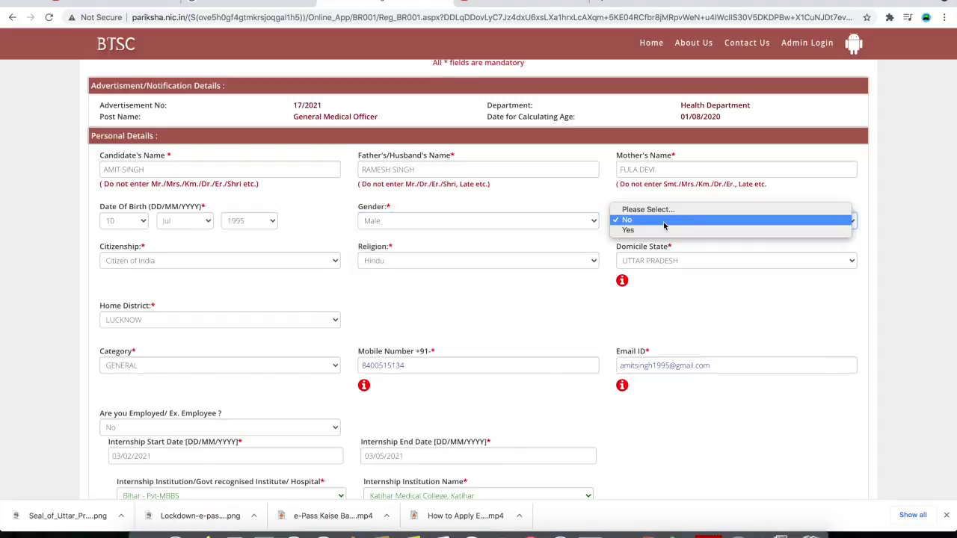
left_click(664, 222)
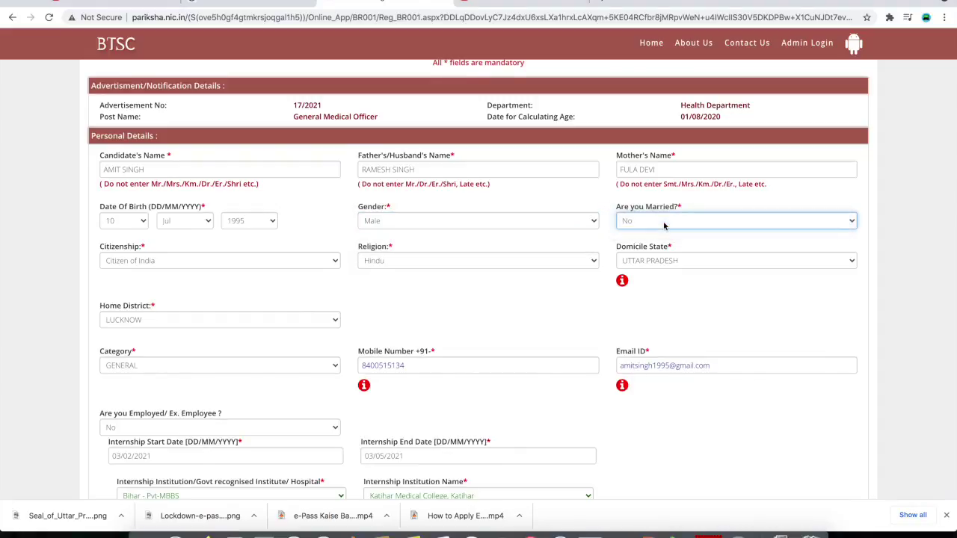
- Select Citizen of India as the citizenship and check the available religion options
left_click(208, 267)
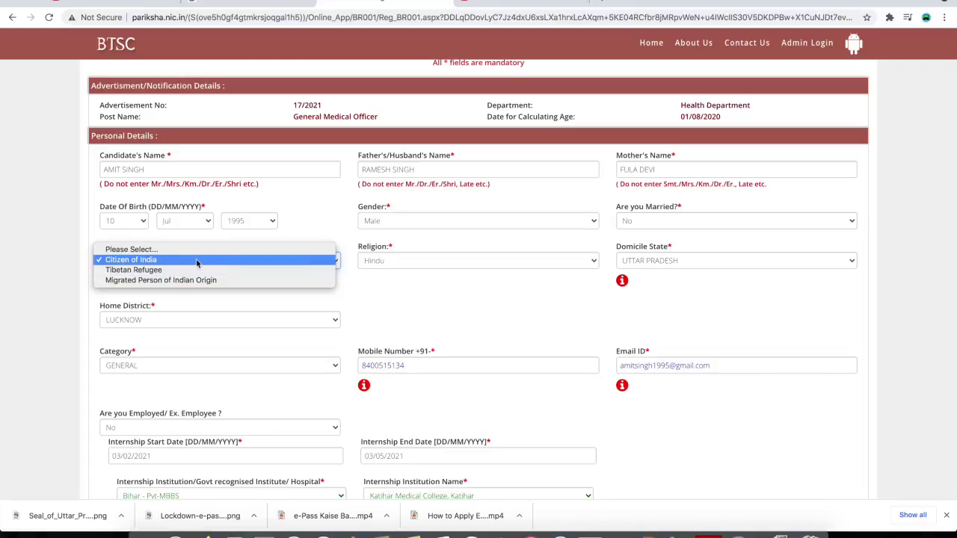
left_click(209, 263)
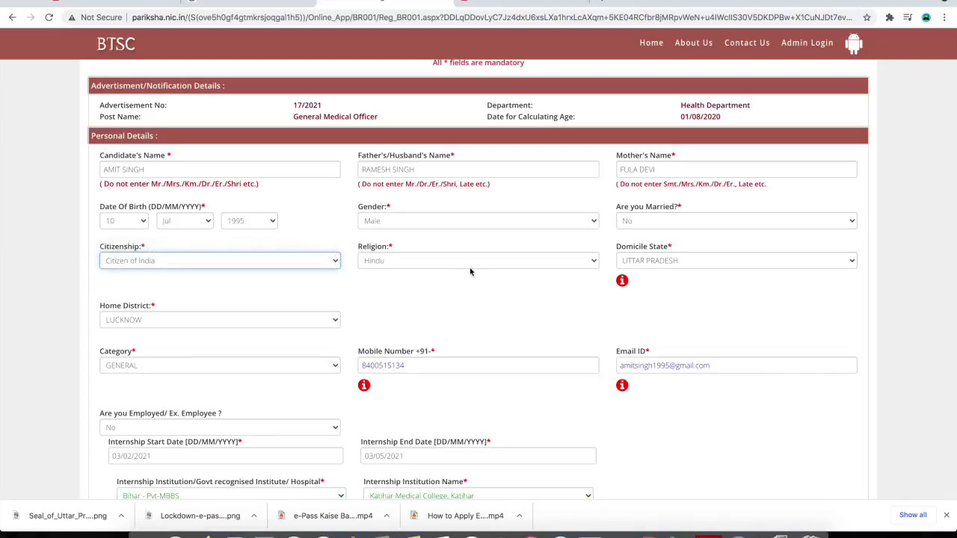
left_click(473, 265)
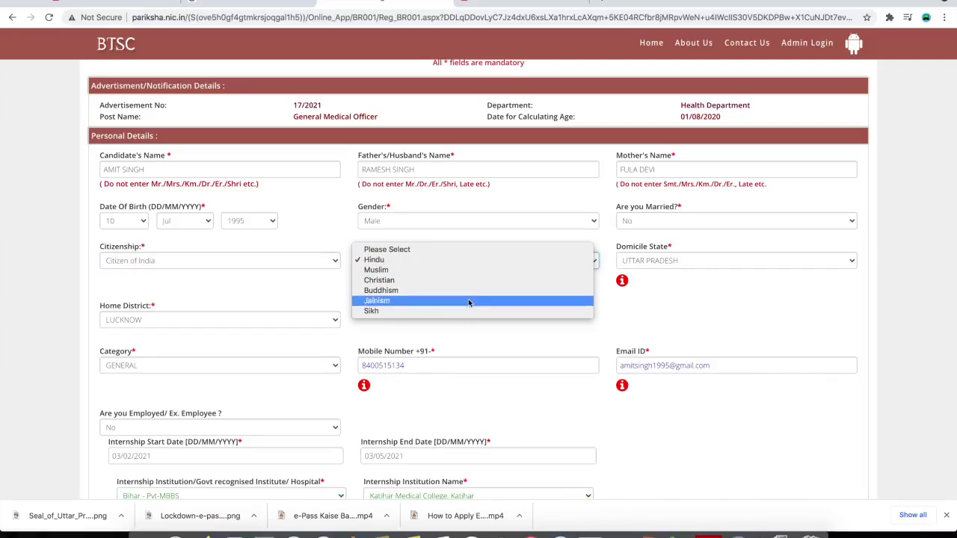
left_click(495, 328)
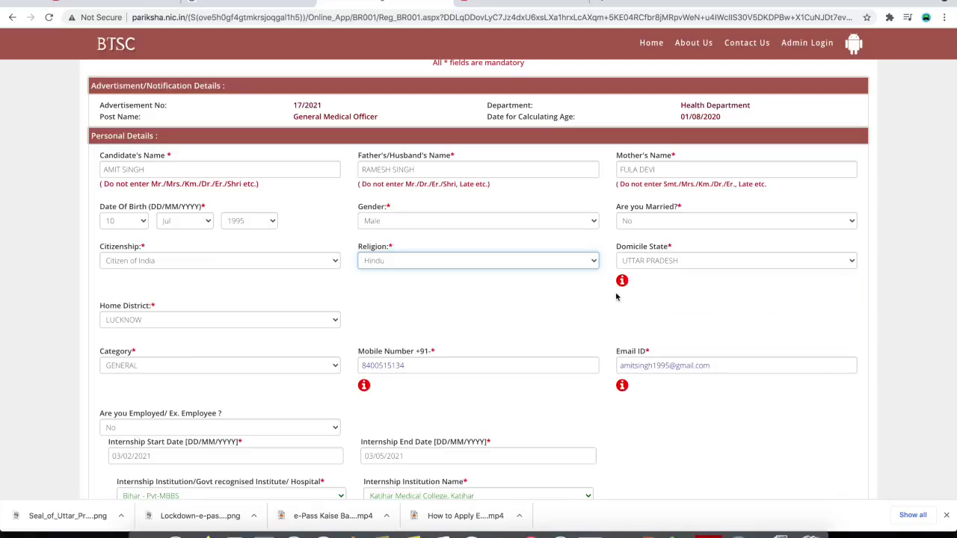
- Read the note on the domicile state and check the available category options in the personal details
mouse_move(626, 287)
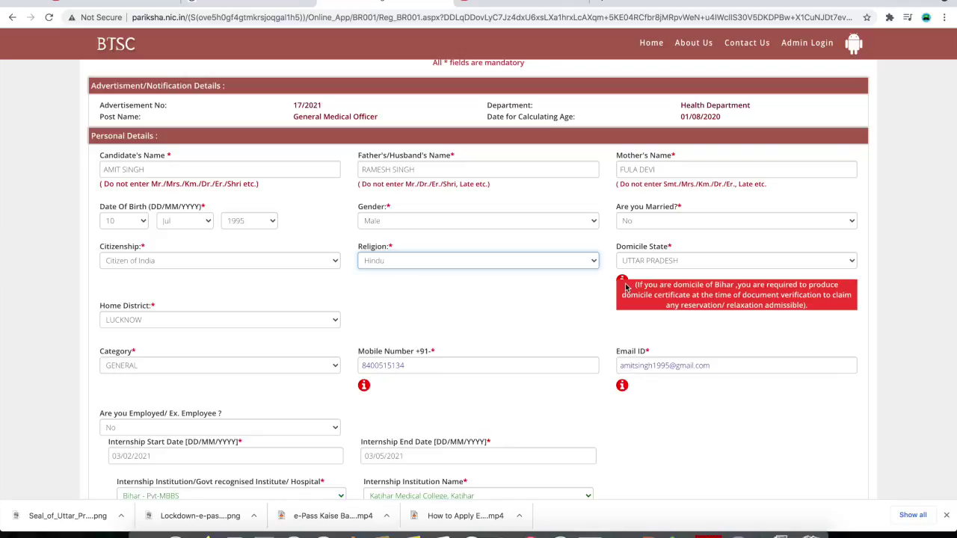
scroll(600, 308, "down", 1)
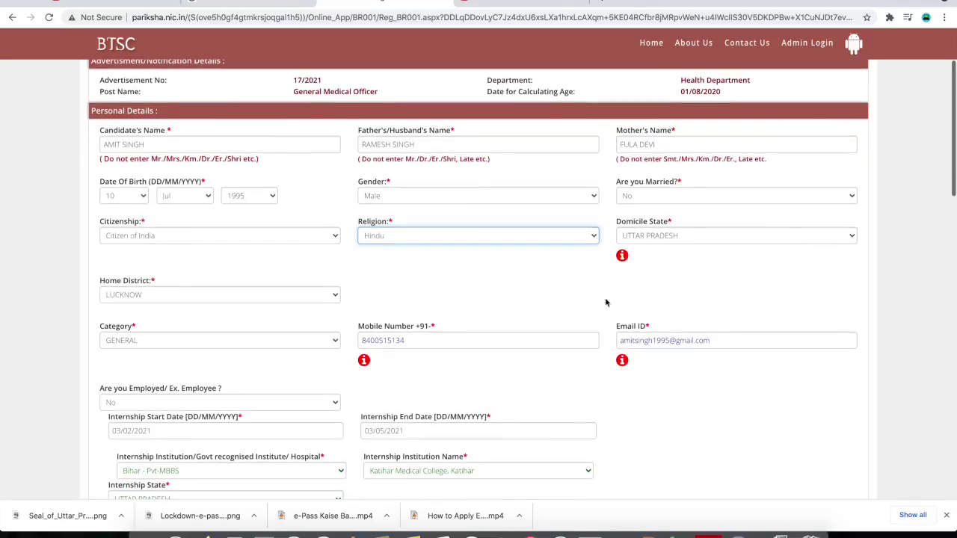
left_click(174, 345)
left_click(174, 345)
left_click(174, 344)
left_click(174, 344)
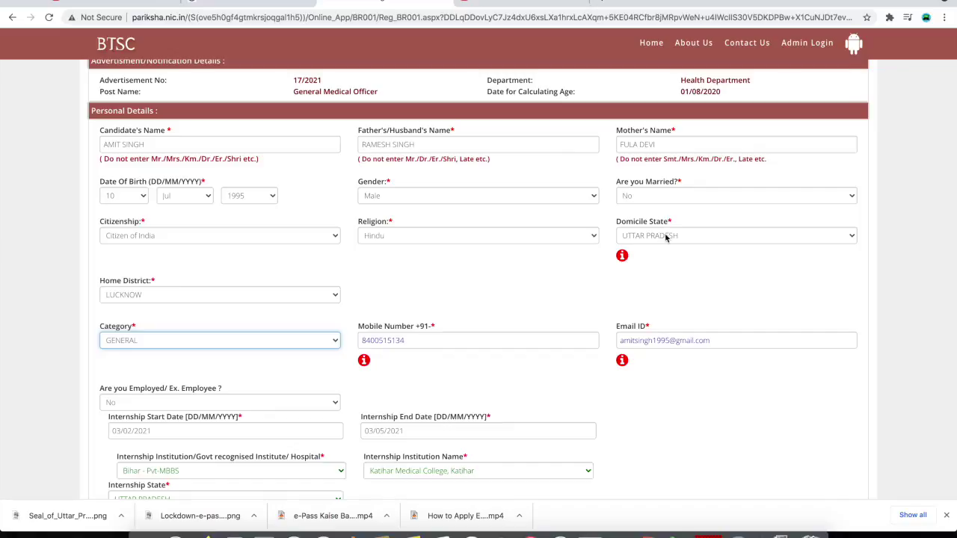
- Change the domicile state to BIHAR to check the extra questions for Bihar candidates
left_click(666, 238)
scroll(666, 114, "up", 5)
left_click(637, 33)
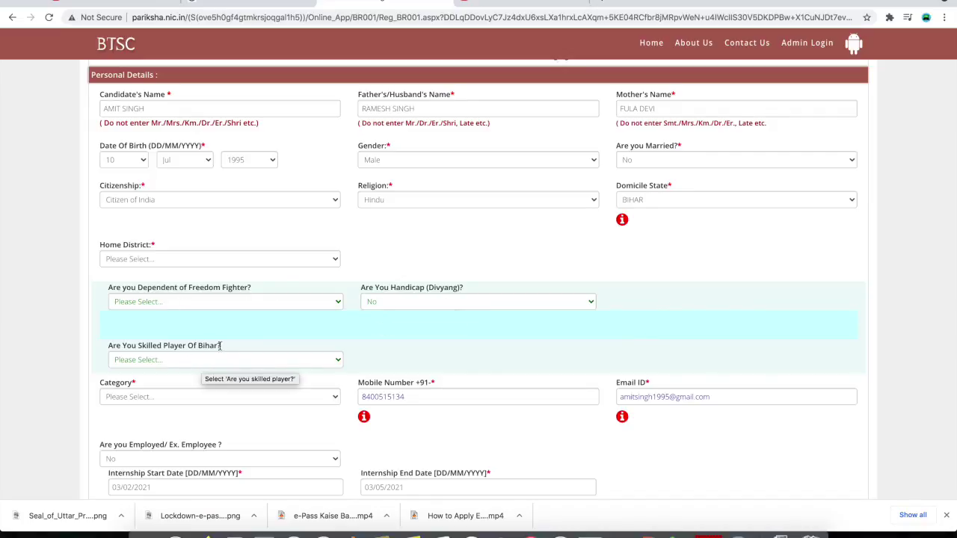
- Set the domicile state to UTTAR PRADESH and choose LUCKNOW as the home district
left_click(662, 199)
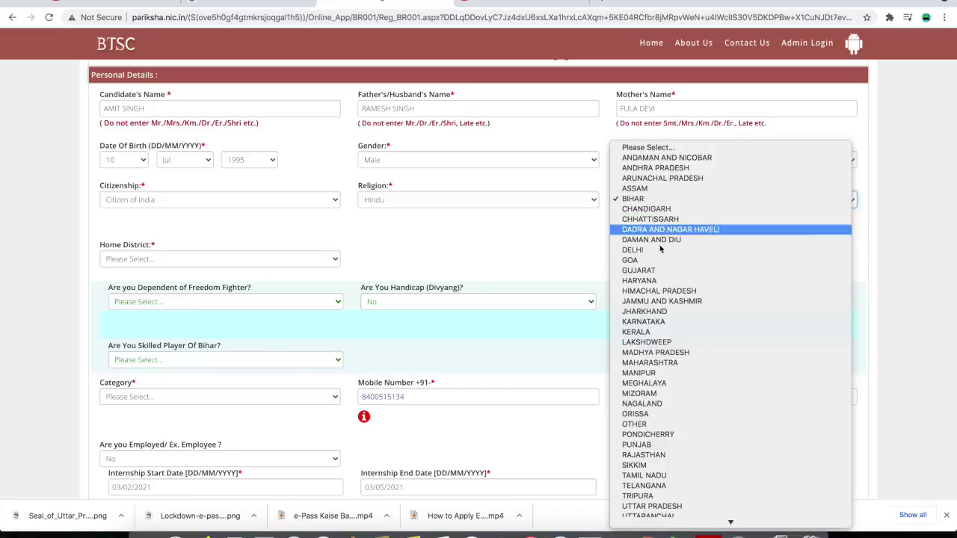
left_click(661, 506)
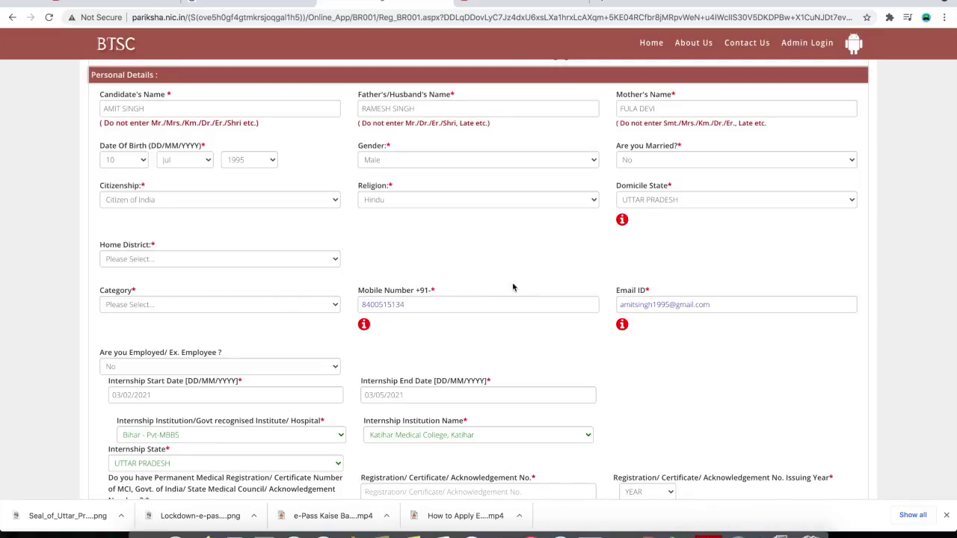
left_click(256, 259)
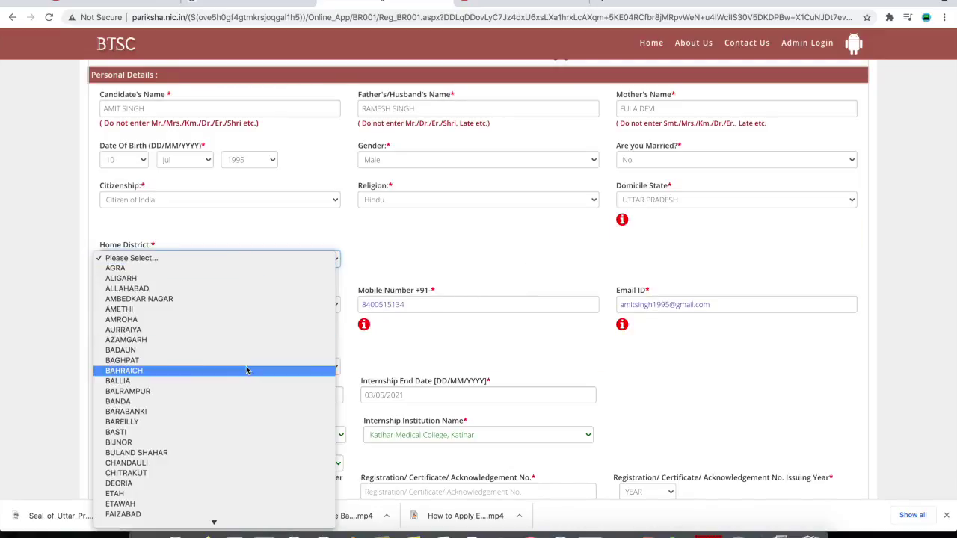
scroll(246, 368, "down", 5)
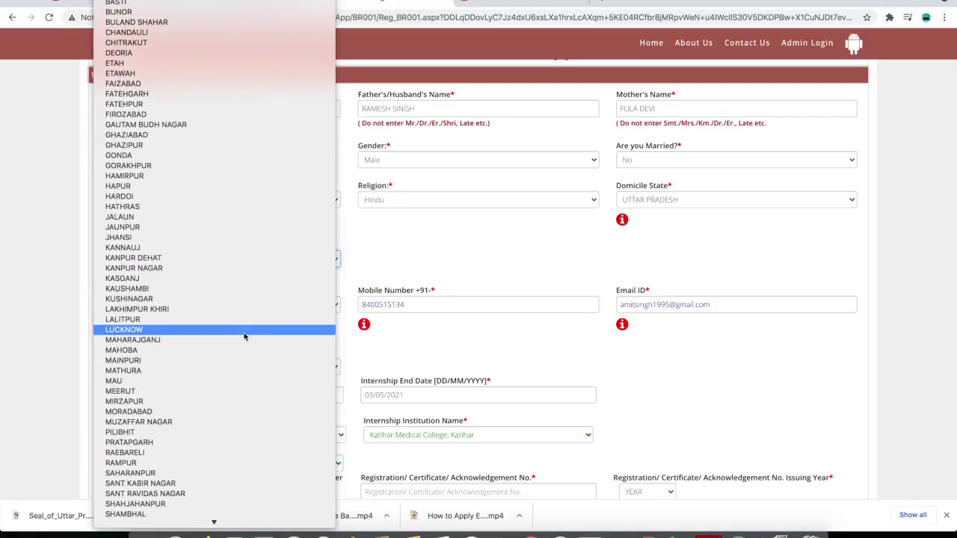
left_click(245, 330)
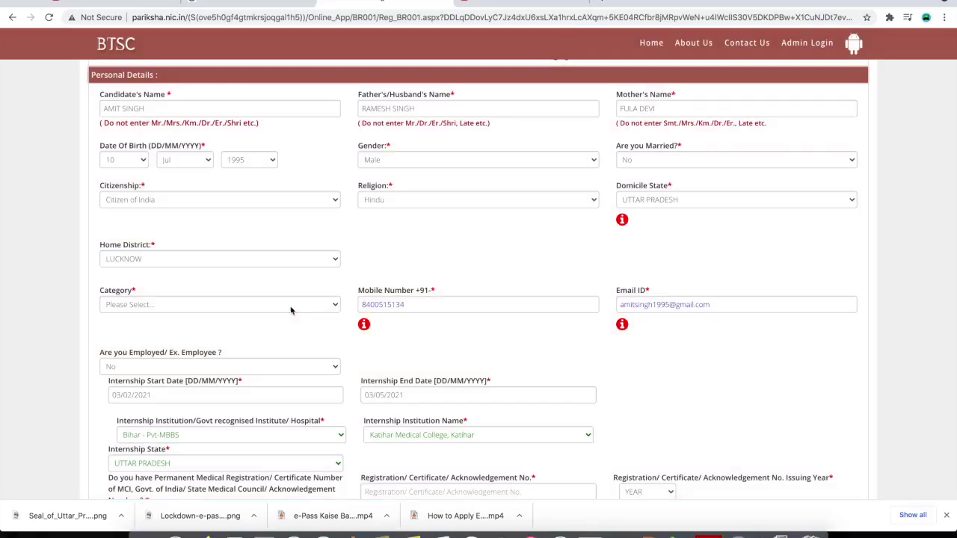
- Select GENERAL as the category and read the notes on the email ID and mobile number fields
left_click(291, 311)
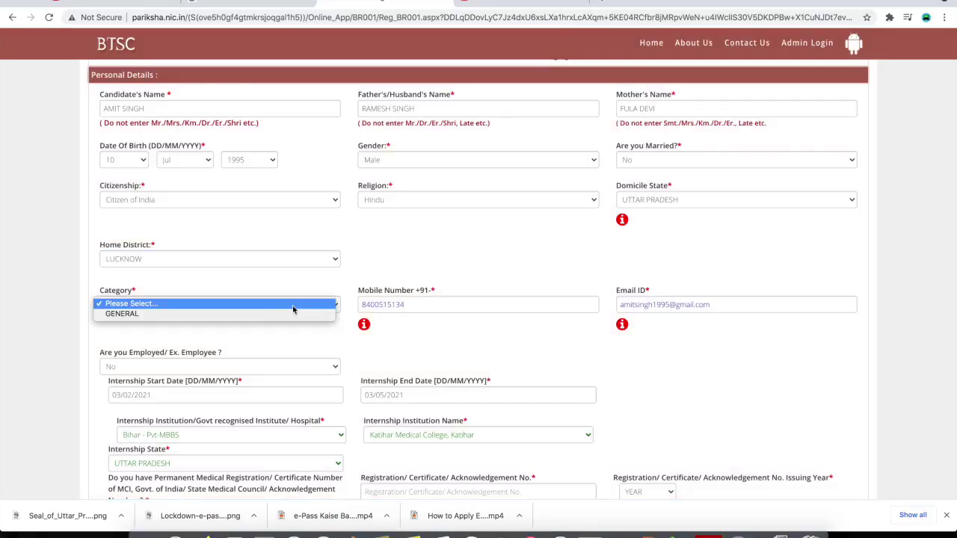
left_click(226, 314)
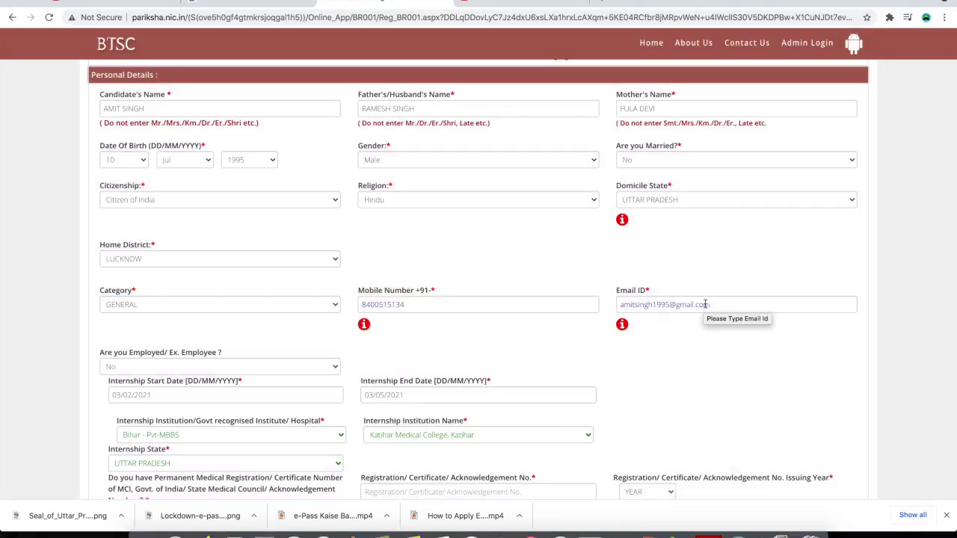
mouse_move(622, 323)
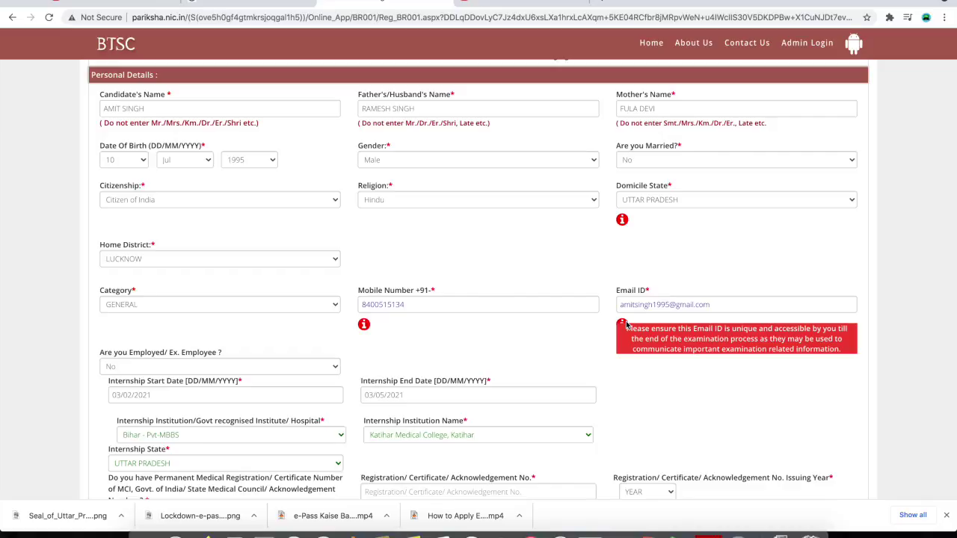
mouse_move(365, 329)
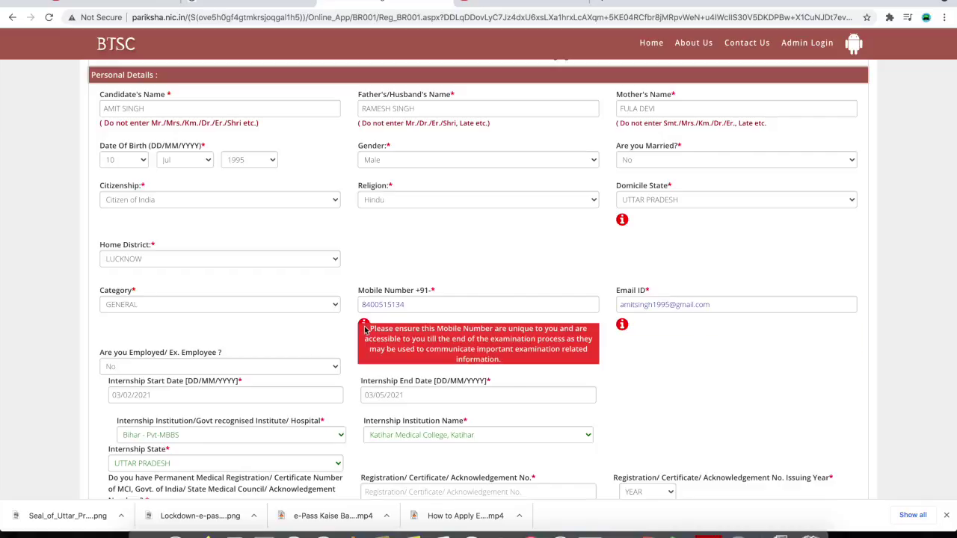
- Try Yes for the employed/ex-employee question to check the employment type field, and set the answer back to No
scroll(474, 368, "down", 3)
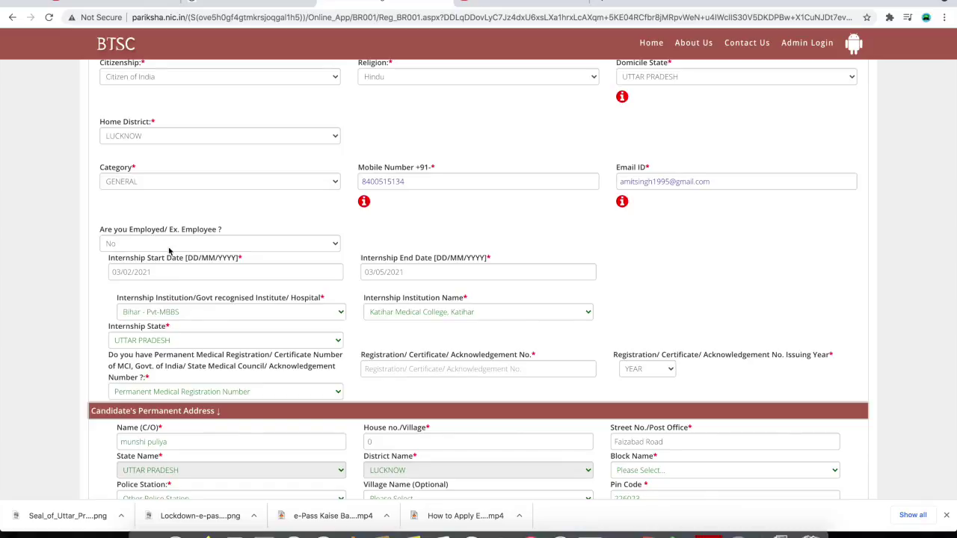
left_click(185, 247)
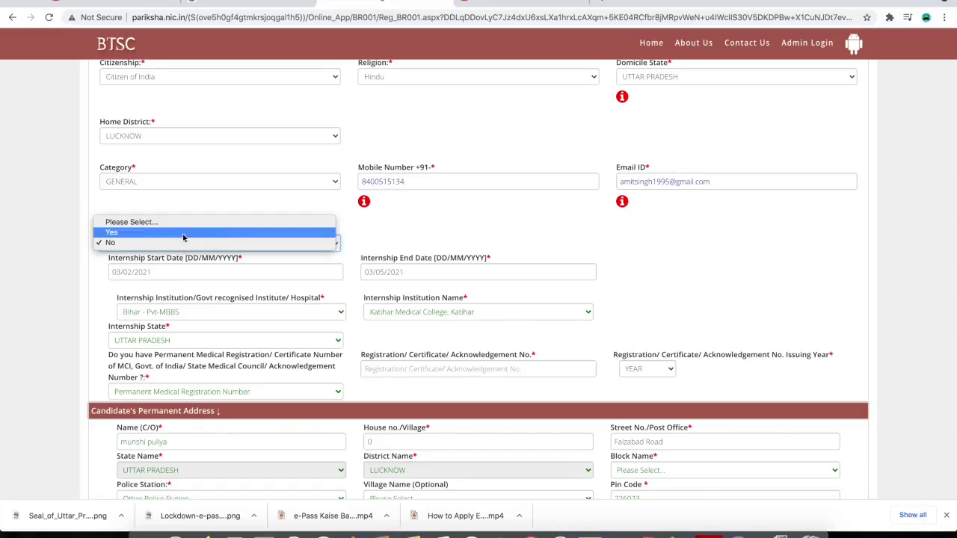
left_click(180, 234)
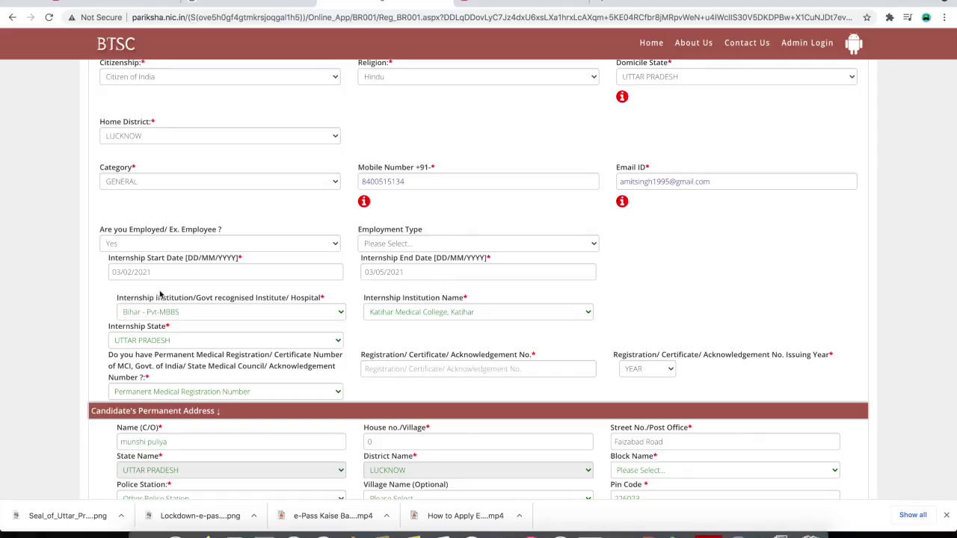
left_click(254, 246)
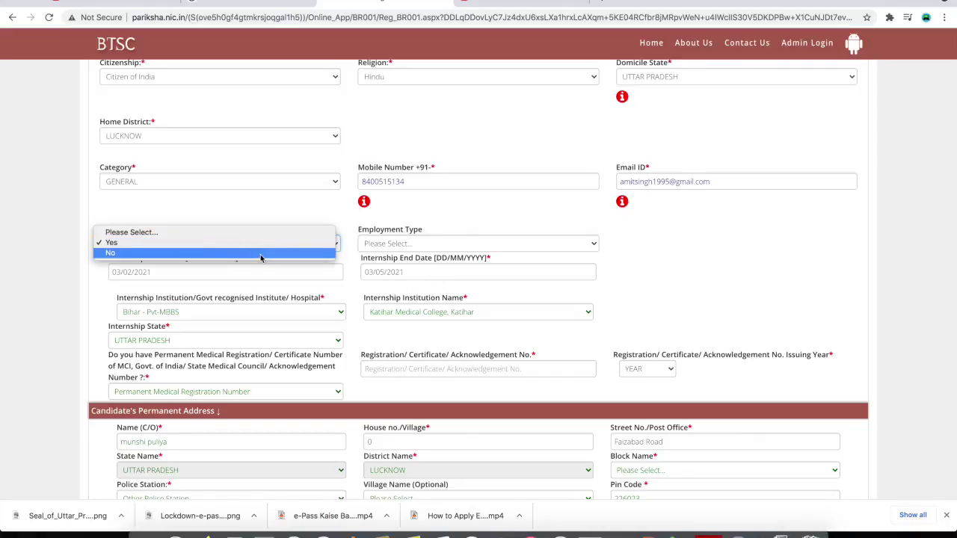
left_click(261, 254)
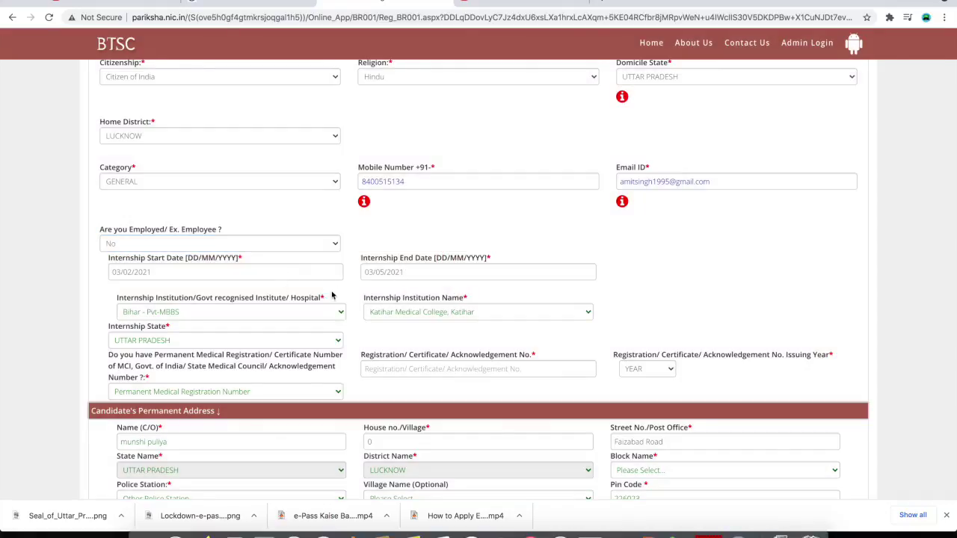
- Check the date entries for the start and end of the internship
left_click(247, 275)
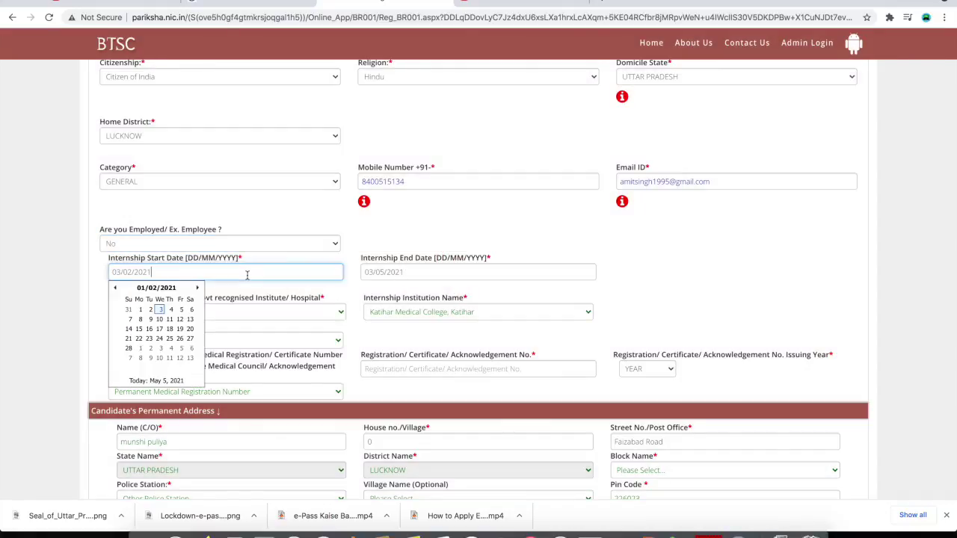
left_click(408, 285)
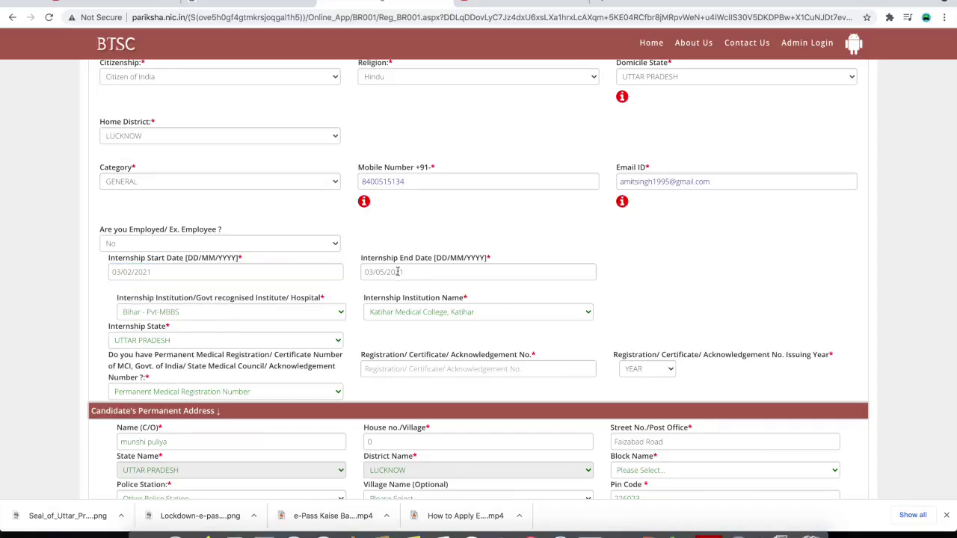
left_click(416, 272)
- Choose Bihar - Pvt-MBBS as the internship institution type and Katihar Medical College, Katihar as the institution name
scroll(199, 269, "down", 1)
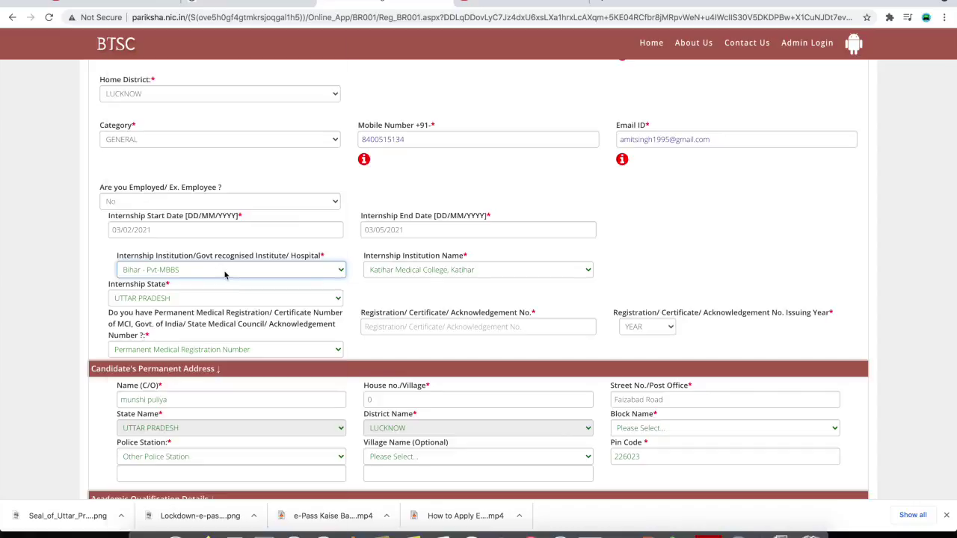
left_click(224, 270)
left_click(224, 271)
left_click(461, 272)
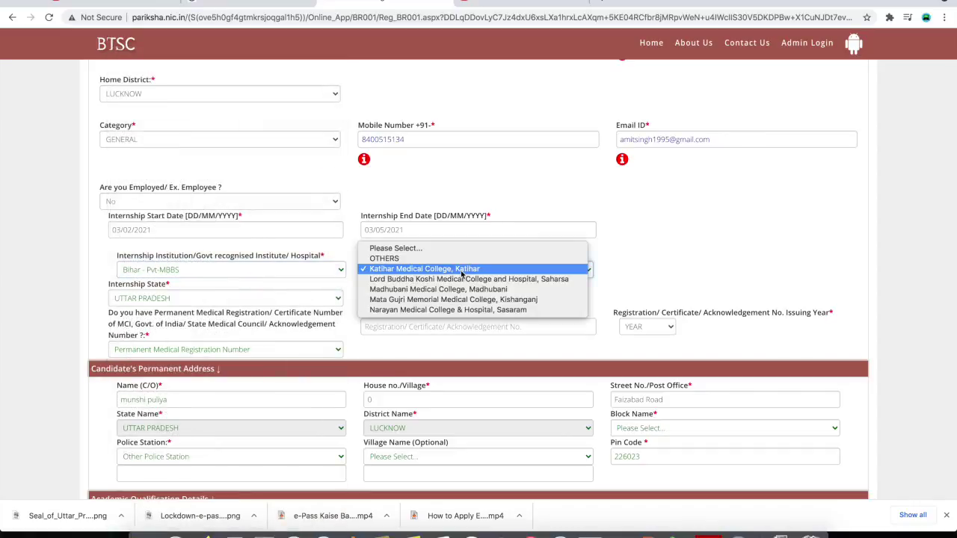
left_click(461, 271)
- Set the internship state to BIHAR and choose the medical registration option for an acknowledgement number received after applying in council
scroll(202, 249, "down", 1)
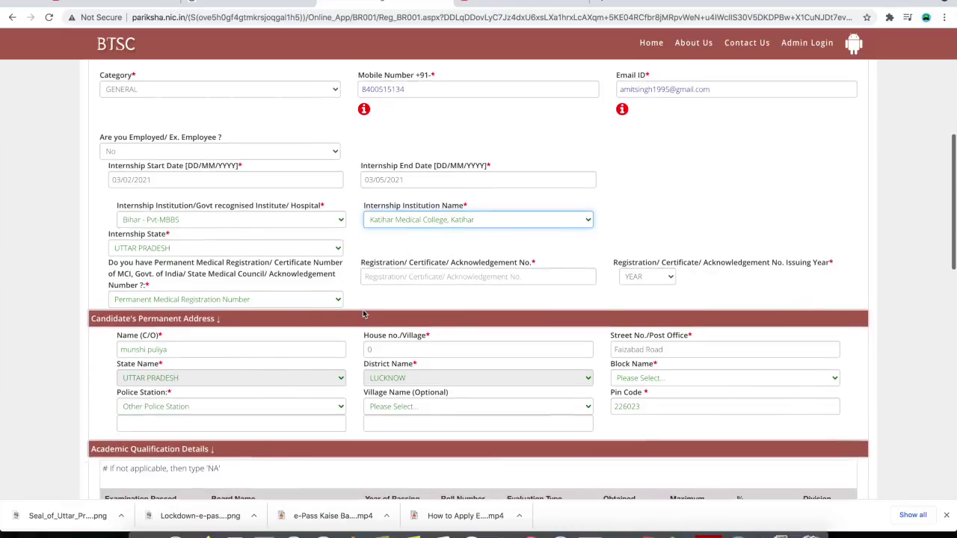
left_click(207, 249)
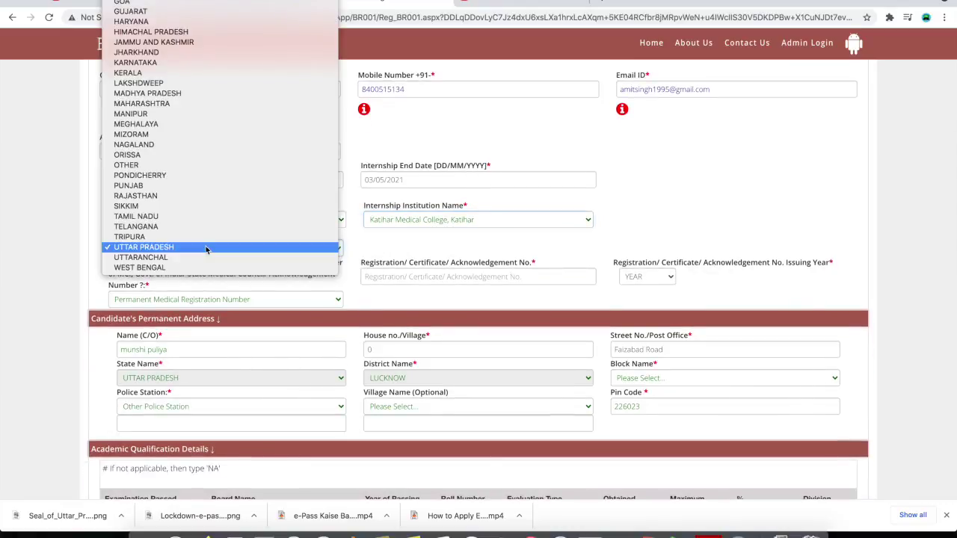
scroll(207, 250, "up", 3)
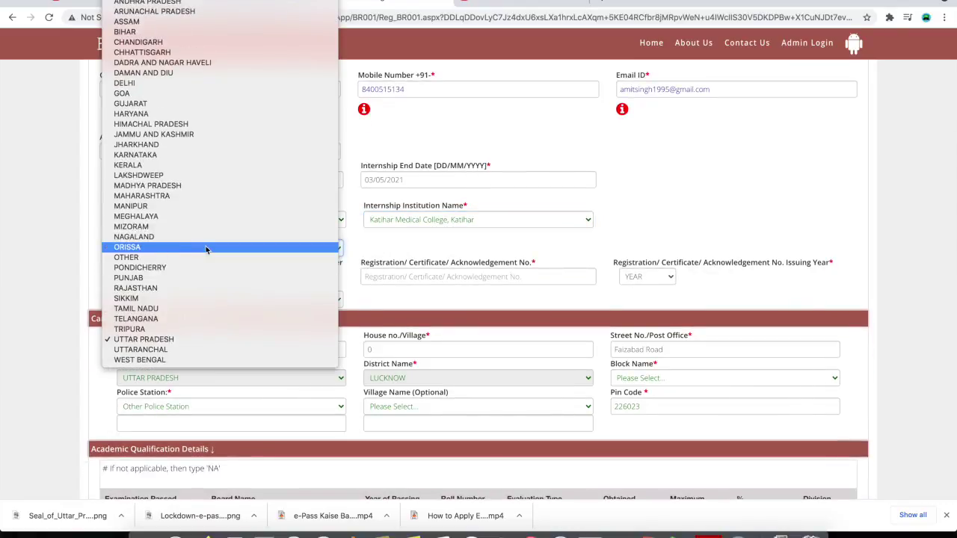
left_click(190, 39)
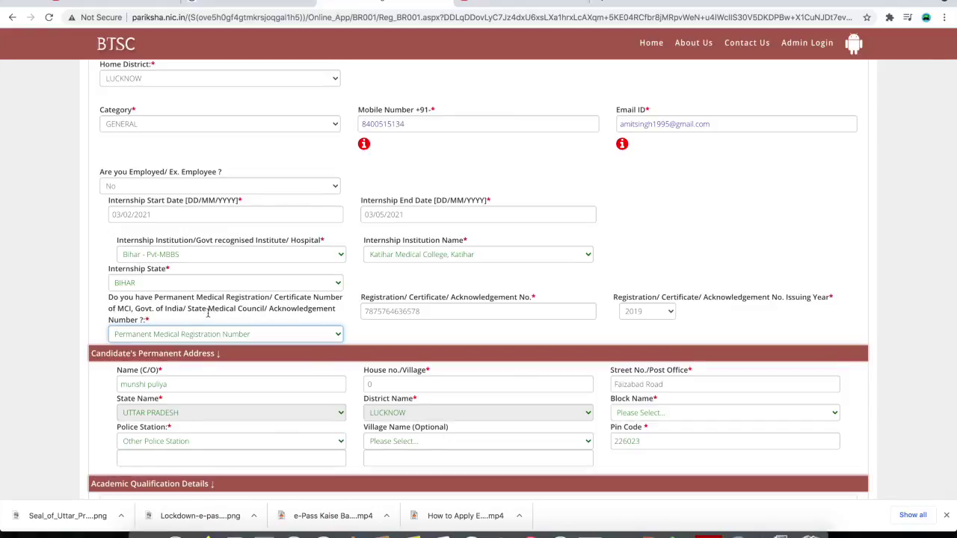
left_click(176, 334)
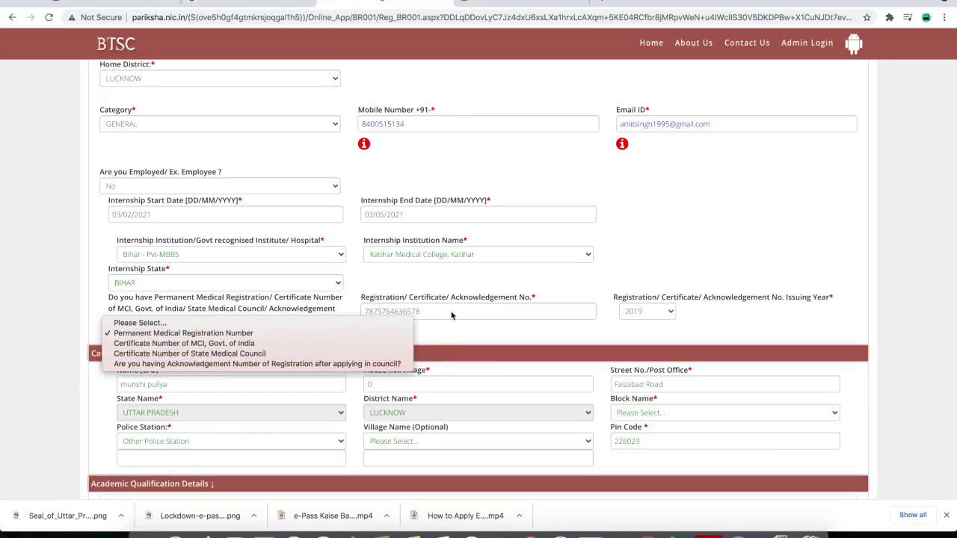
left_click(235, 365)
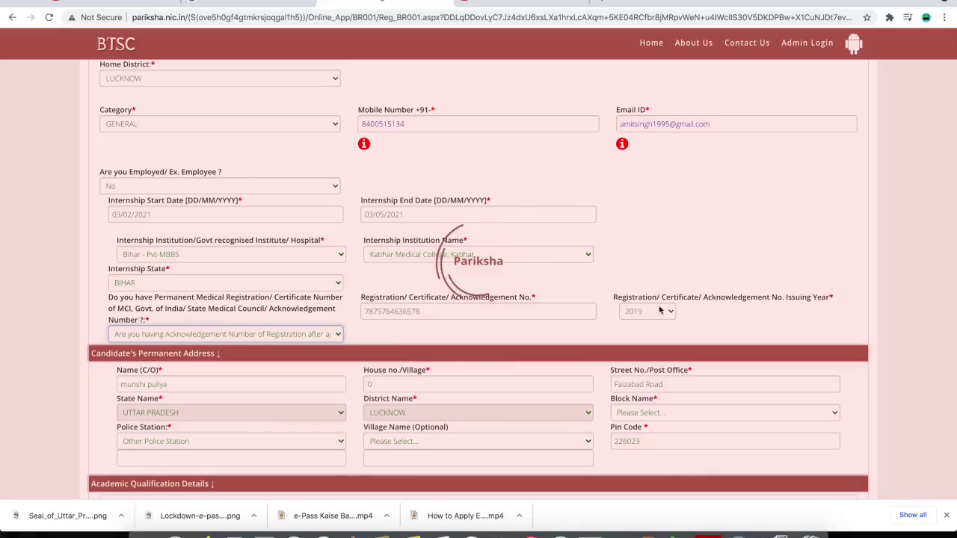
- Select LUCKNOW as the block name in the candidate's permanent address
scroll(516, 374, "down", 2)
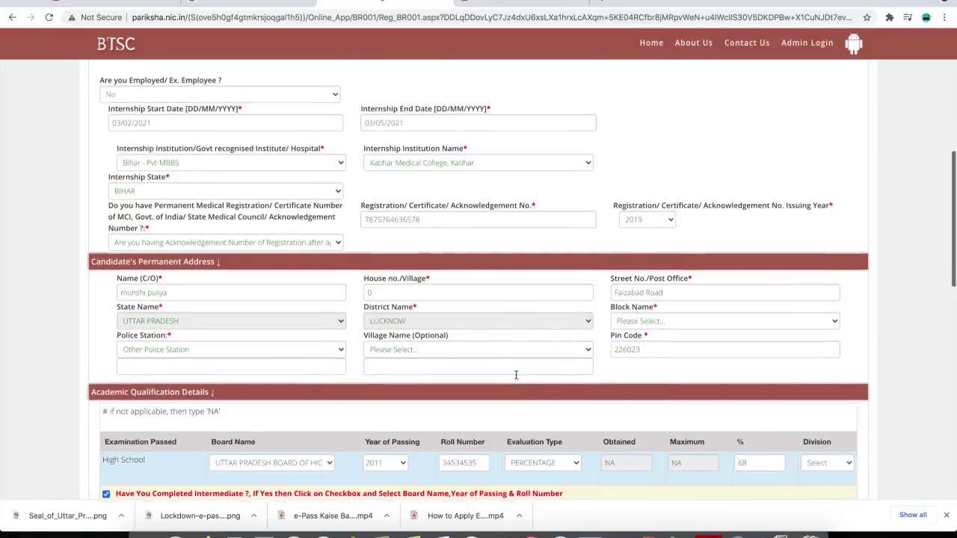
scroll(516, 377, "down", 2)
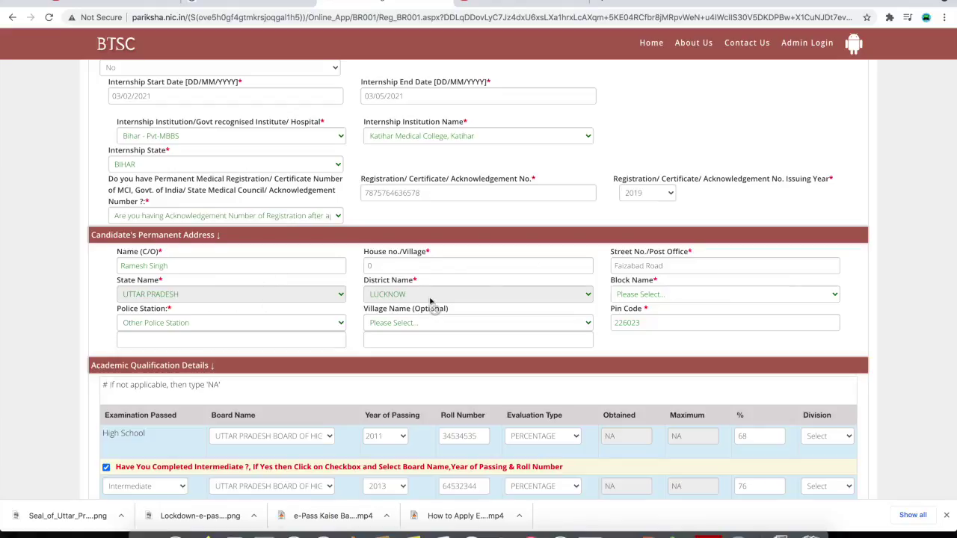
left_click(644, 295)
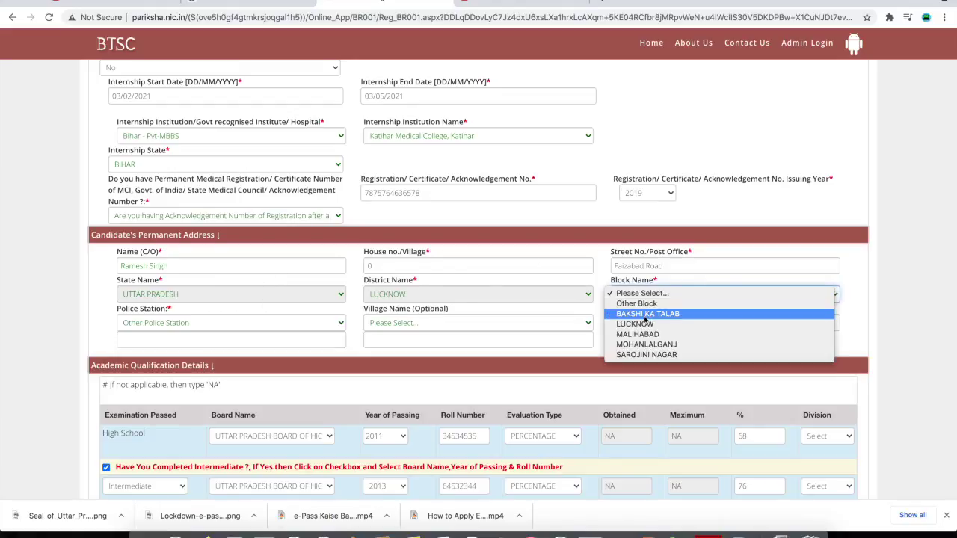
left_click(647, 324)
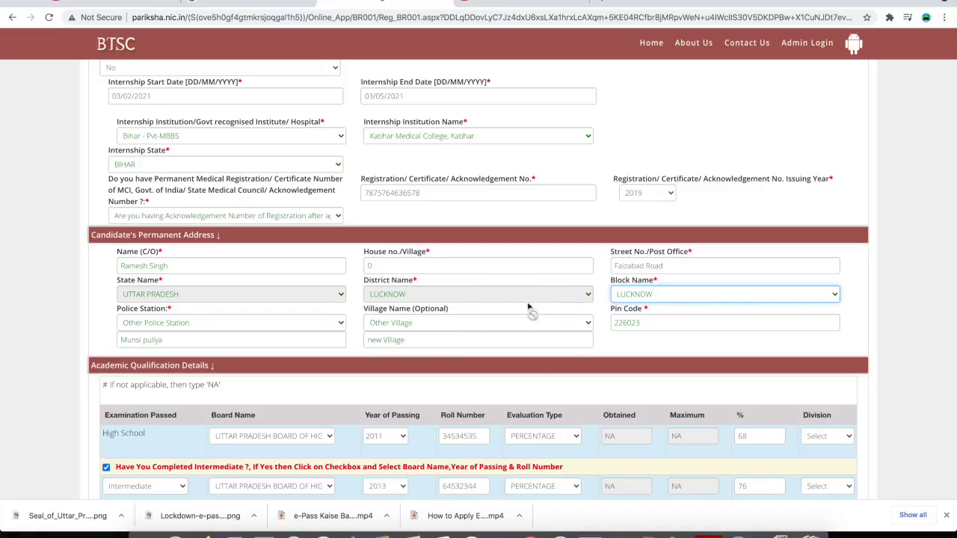
- For High School, choose UTTAR PRADESH BOARD OF HIGH SCHOOL AND INTERMEDIATE EDUCATION as the board and 2011 as the year of passing
scroll(441, 403, "down", 2)
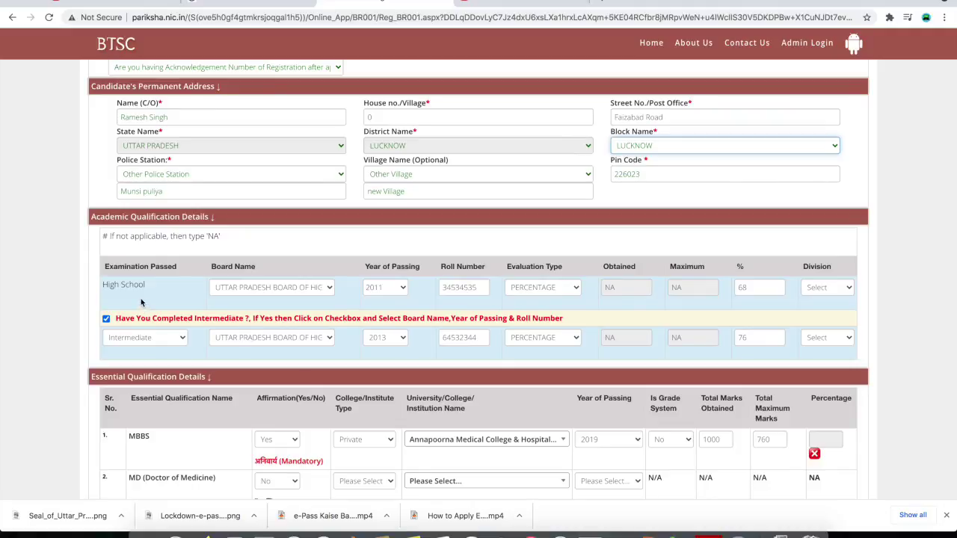
left_click(267, 288)
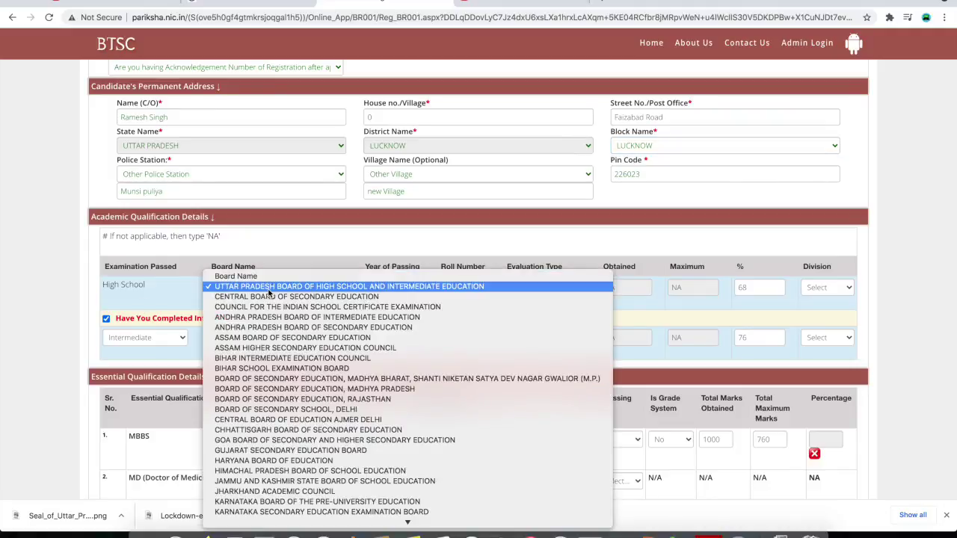
left_click(269, 290)
left_click(404, 290)
left_click(416, 289)
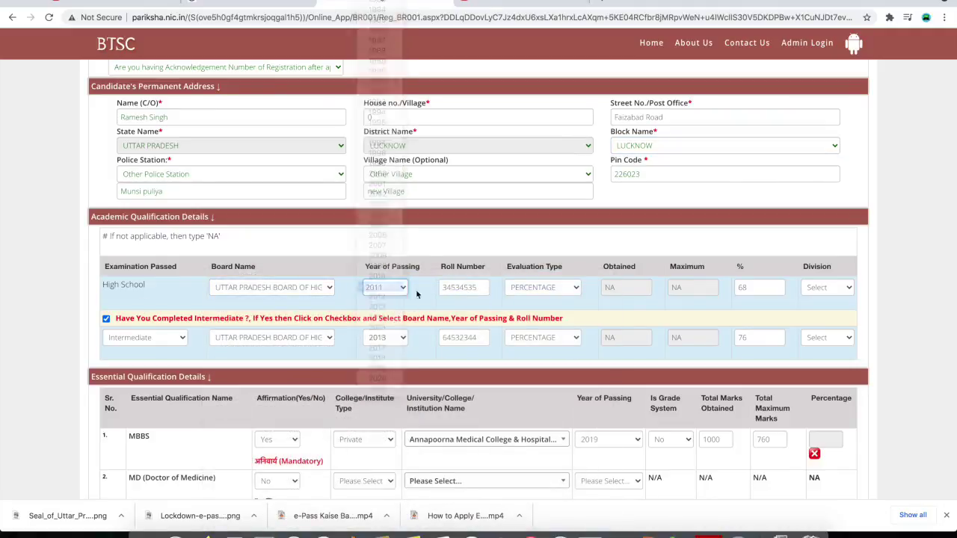
- For High School, choose PERCENTAGE as the evaluation type and First as the division
left_click(562, 295)
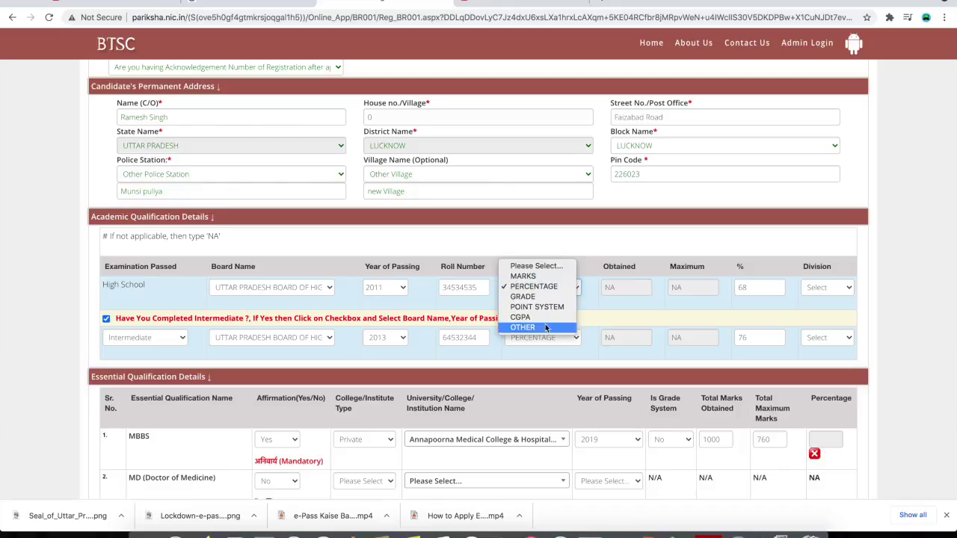
left_click(540, 286)
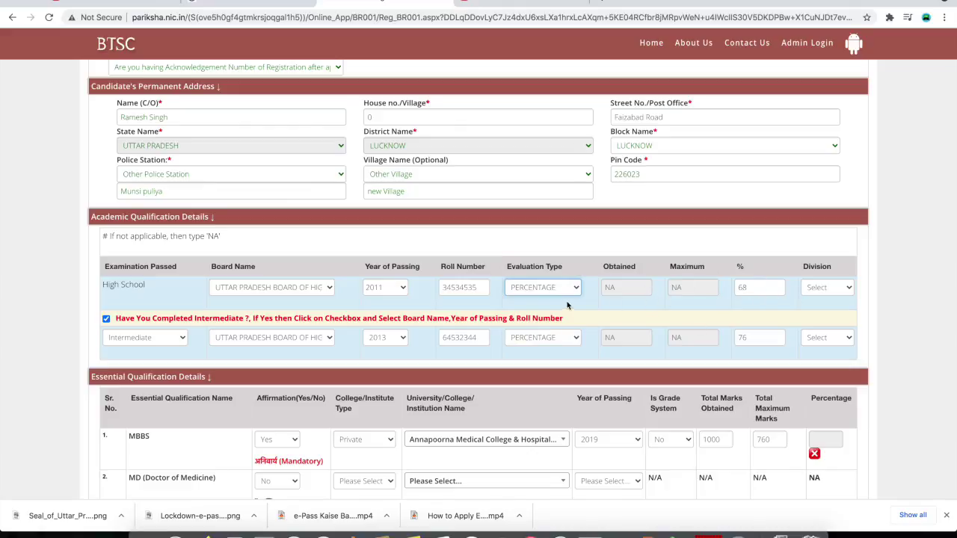
left_click(820, 290)
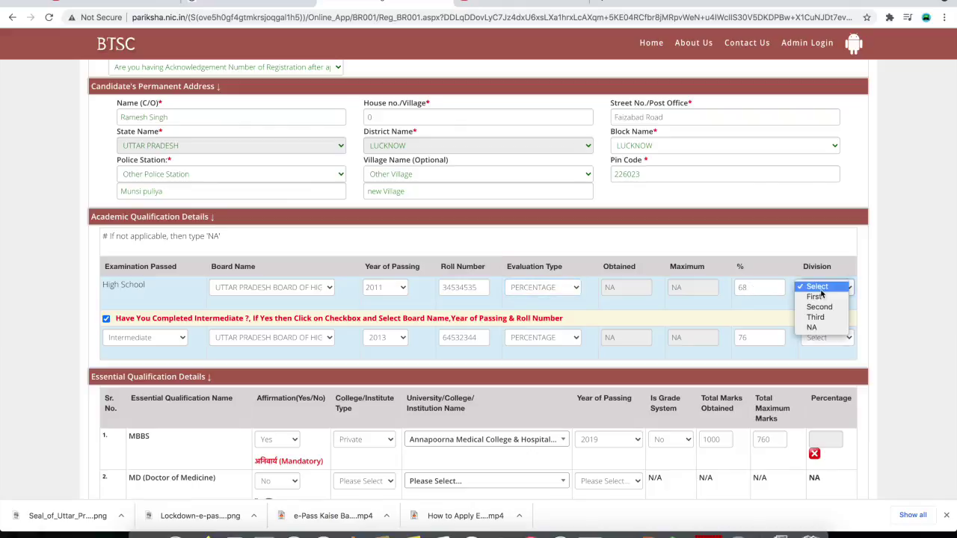
left_click(820, 296)
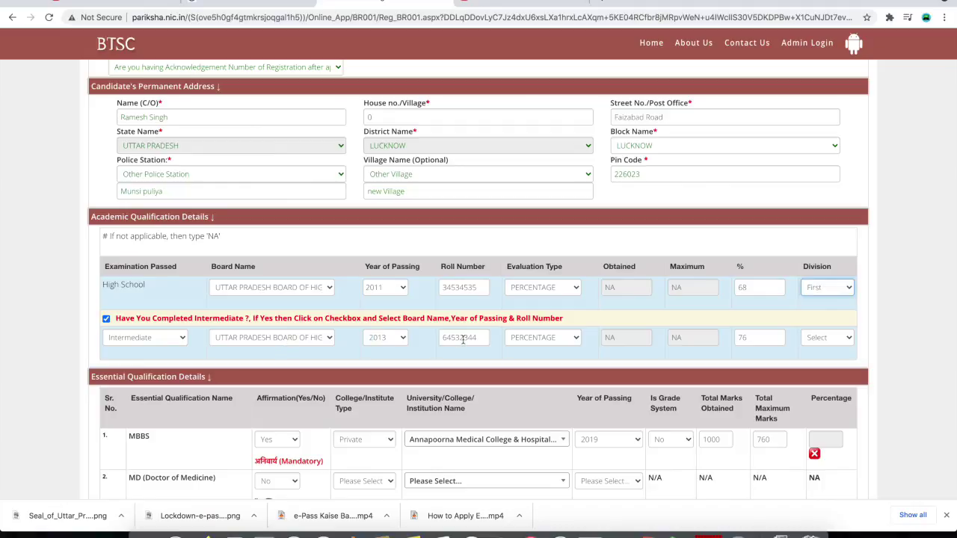
- For Intermediate, choose PERCENTAGE as the evaluation type and First as the division
left_click(559, 341)
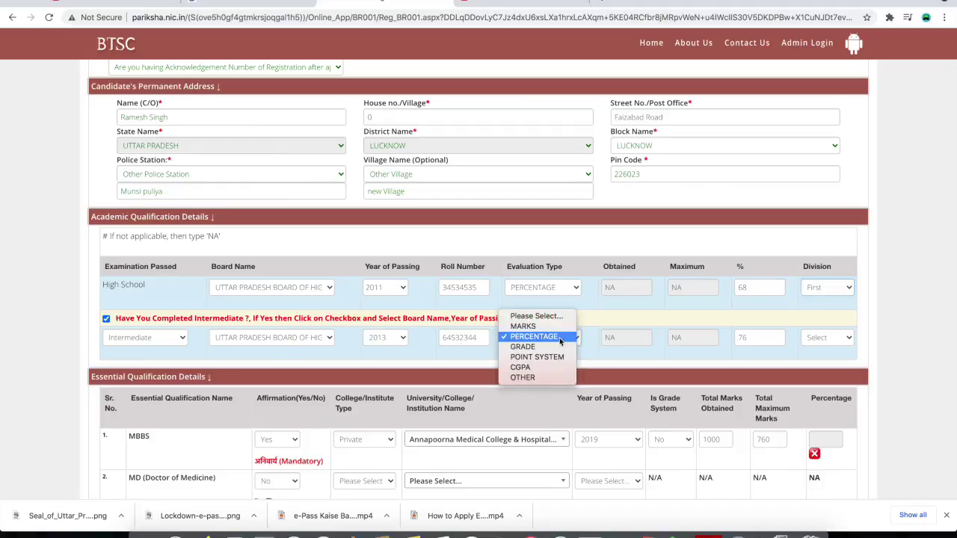
left_click(550, 337)
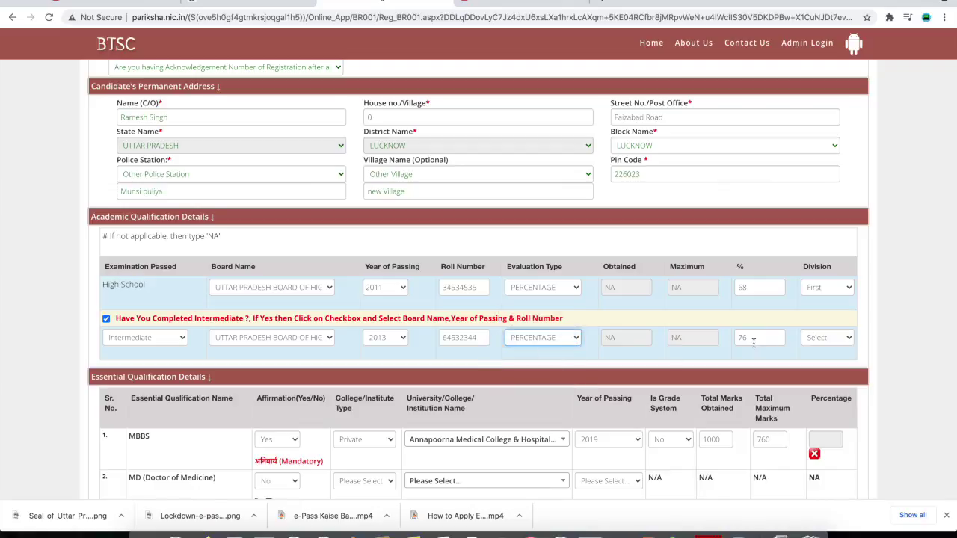
left_click(826, 338)
left_click(826, 349)
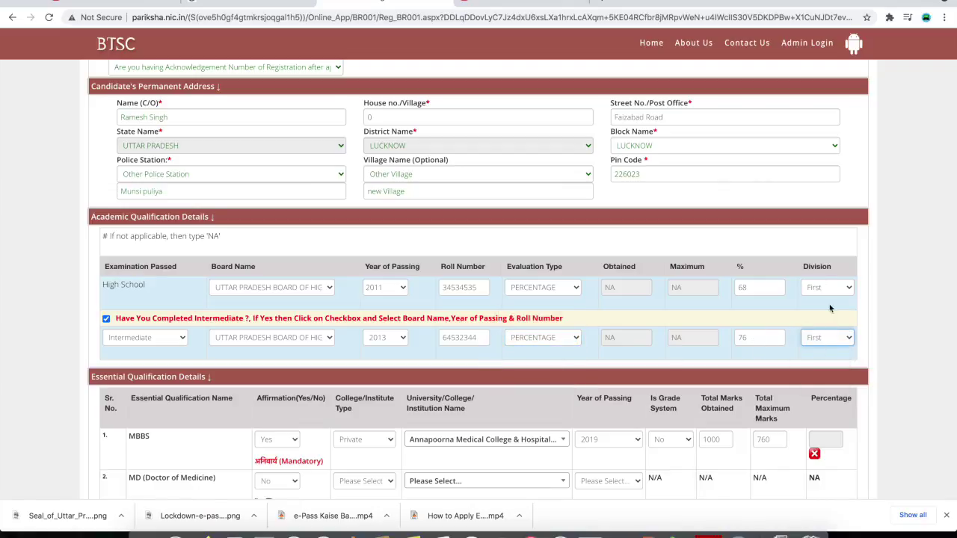
- For the MBBS qualification, choose Yes as affirmation, Private as college type and Annapoorna Medical College & Hospital, Salem as the institution
scroll(582, 350, "down", 3)
scroll(327, 358, "down", 1)
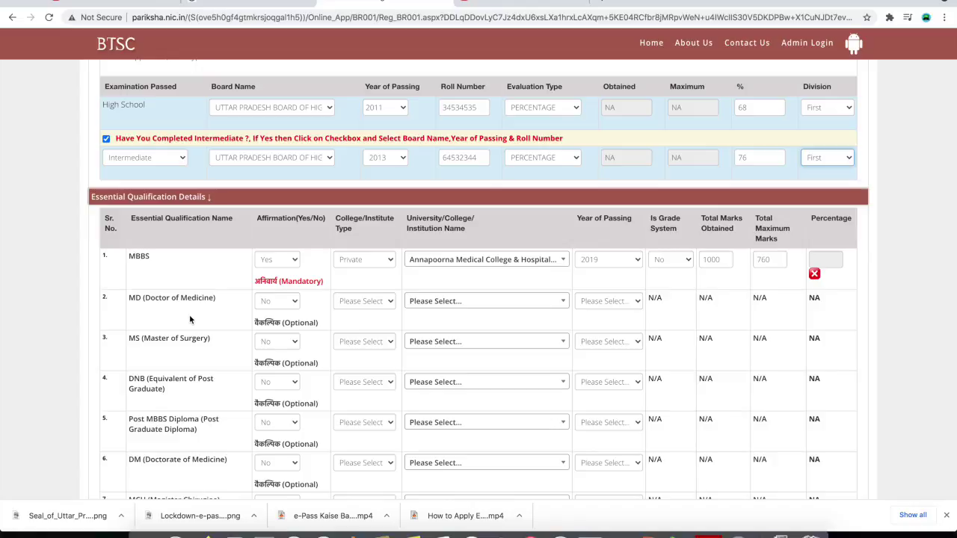
scroll(224, 373, "down", 1)
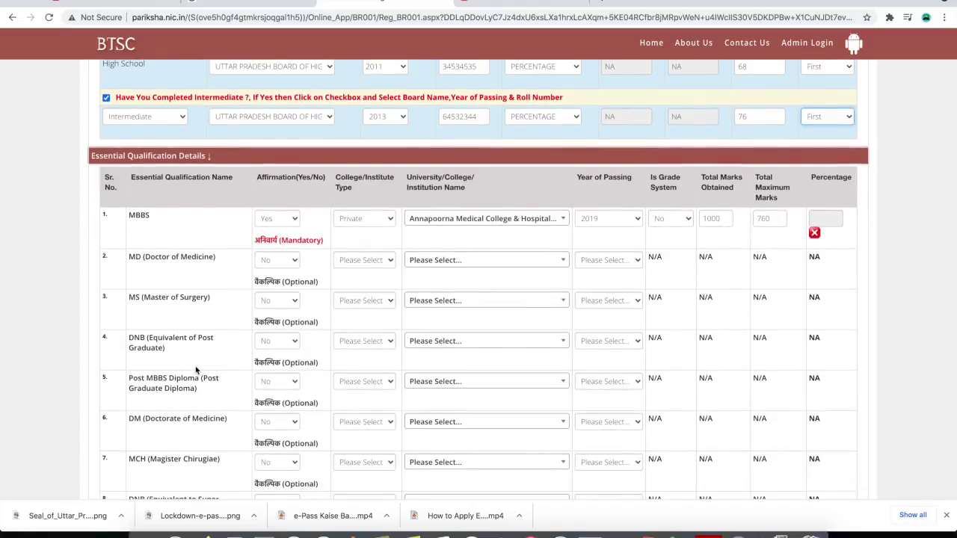
scroll(196, 370, "down", 1)
scroll(196, 370, "up", 1)
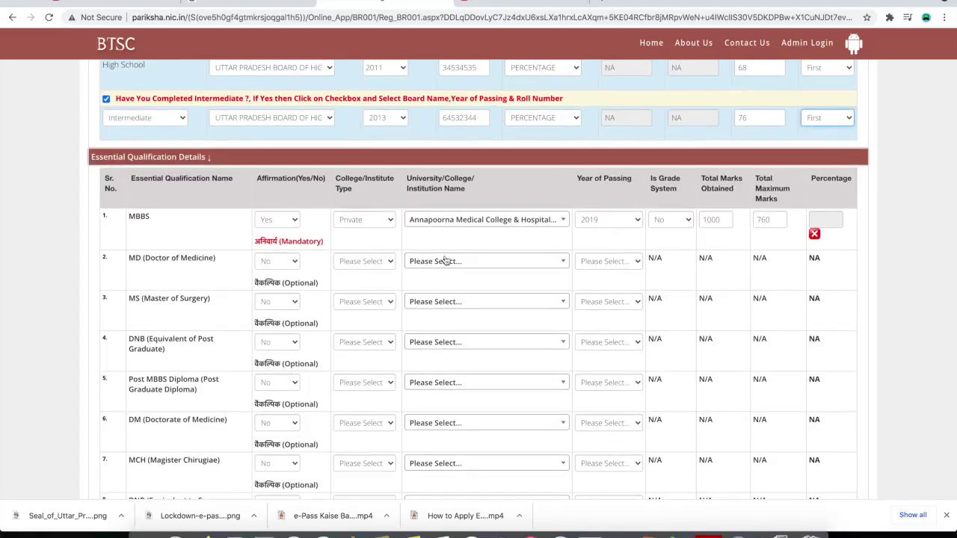
left_click(283, 219)
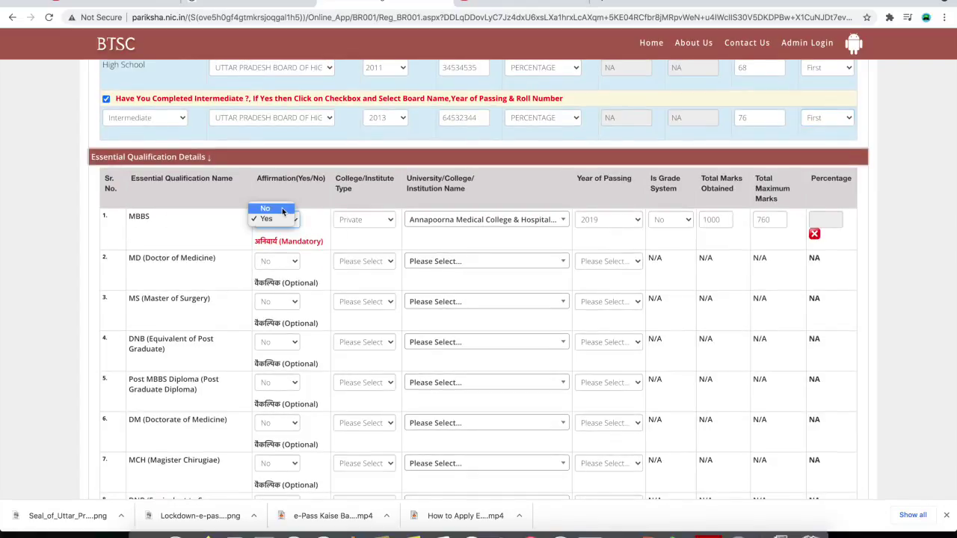
left_click(273, 219)
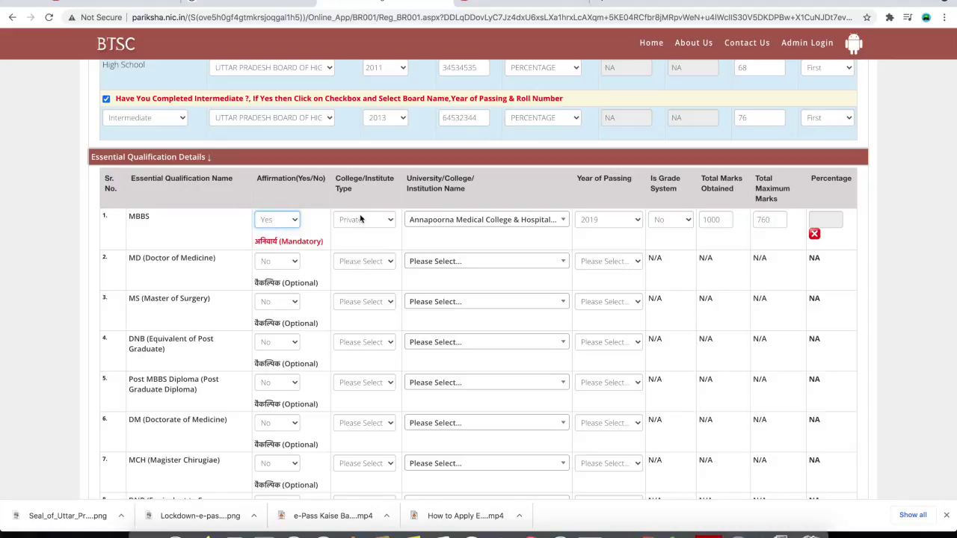
left_click(362, 219)
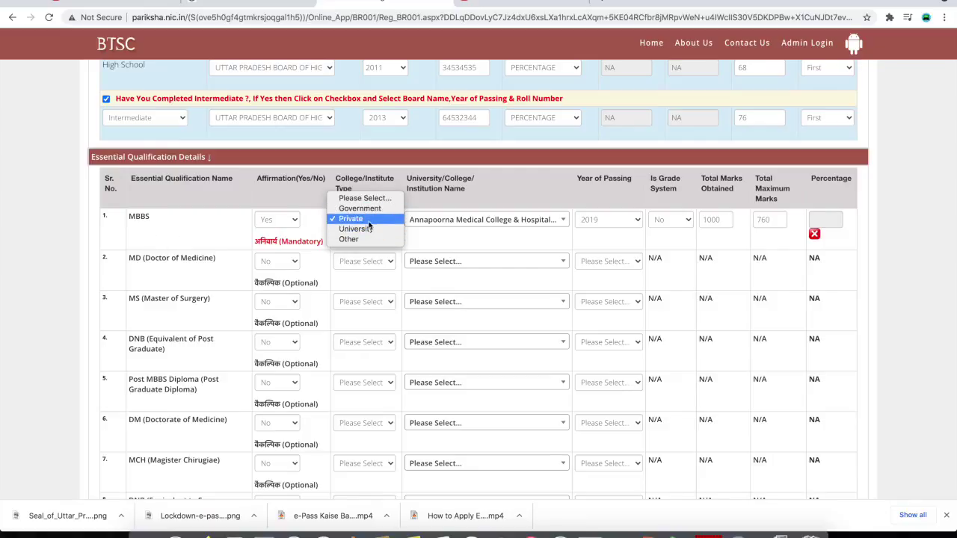
key("Escape")
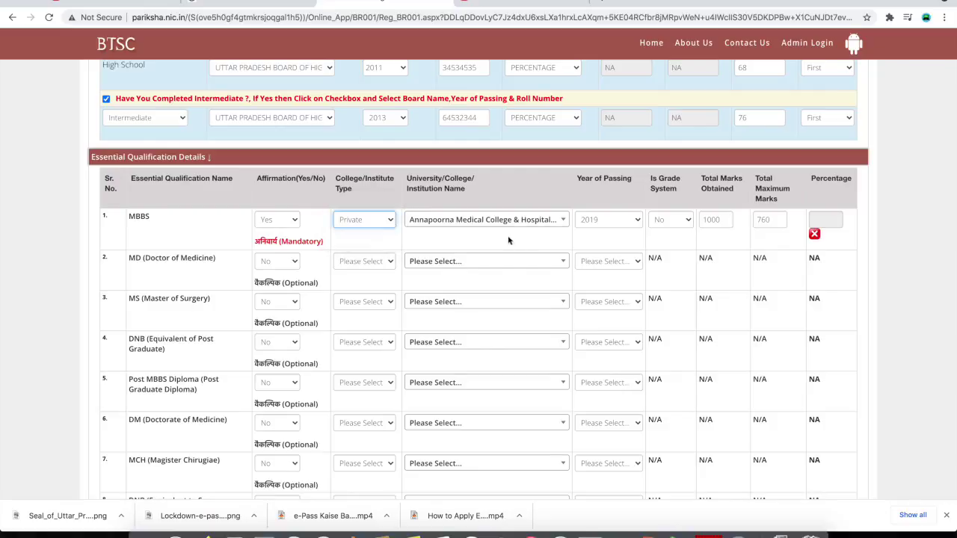
left_click(495, 227)
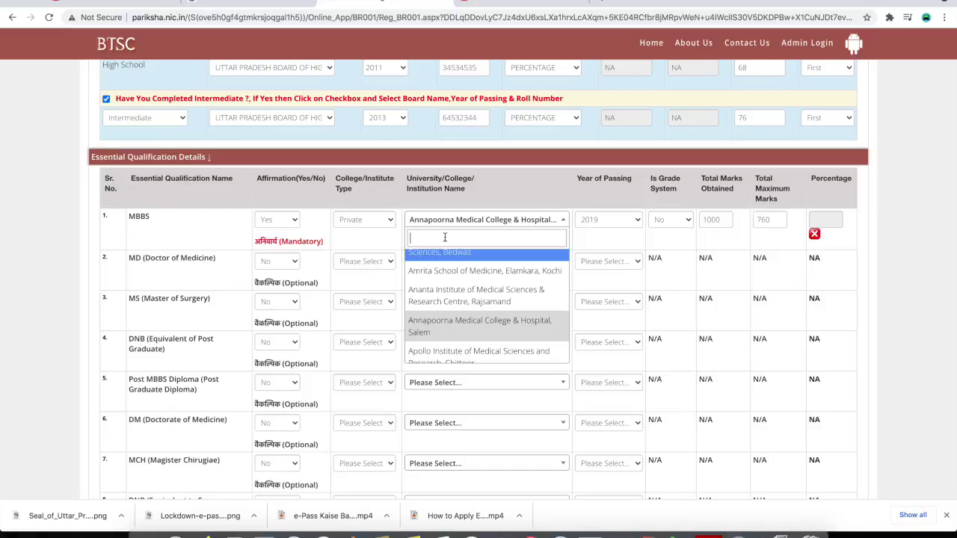
left_click(455, 321)
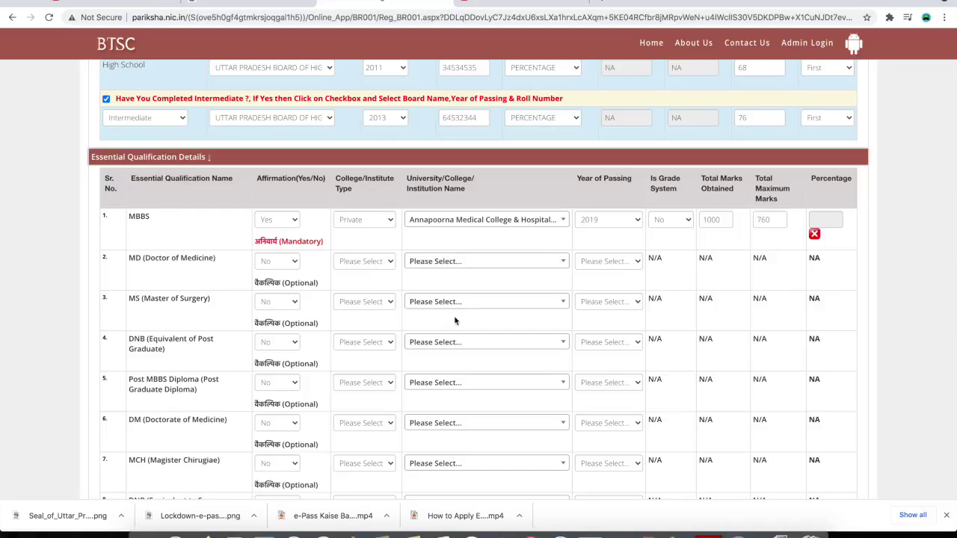
- For MBBS, choose 2019 as year of passing, No for grade system, and enter 770 marks obtained out of 1000 maximum
left_click(612, 220)
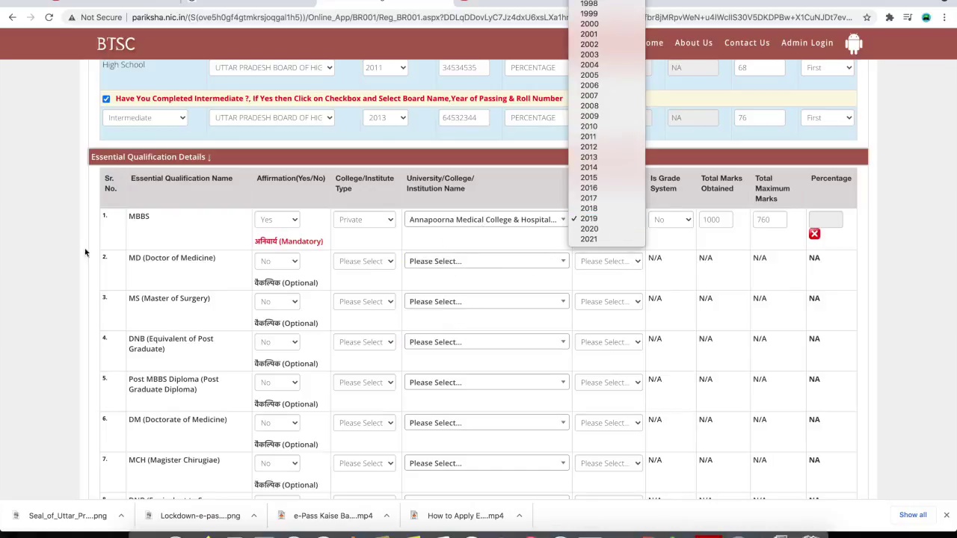
left_click(587, 218)
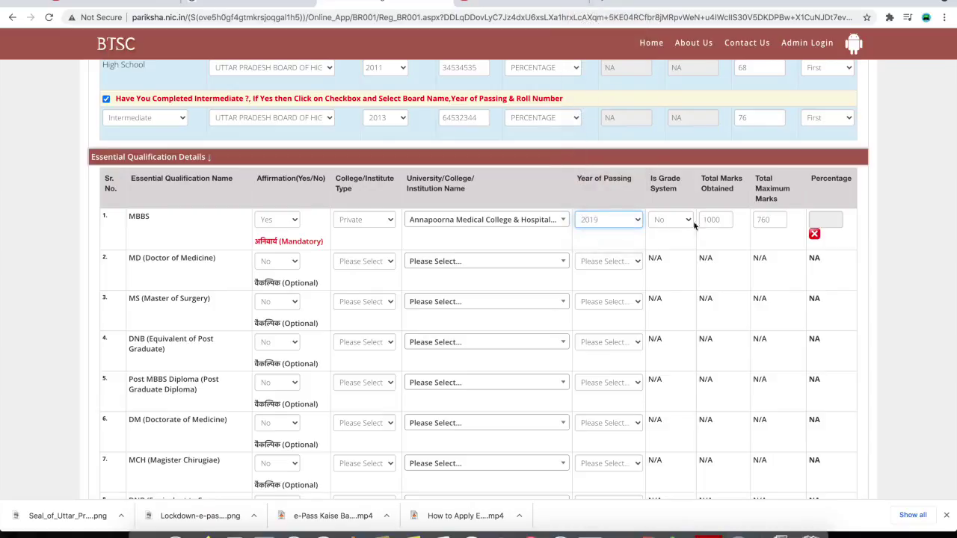
left_click(677, 222)
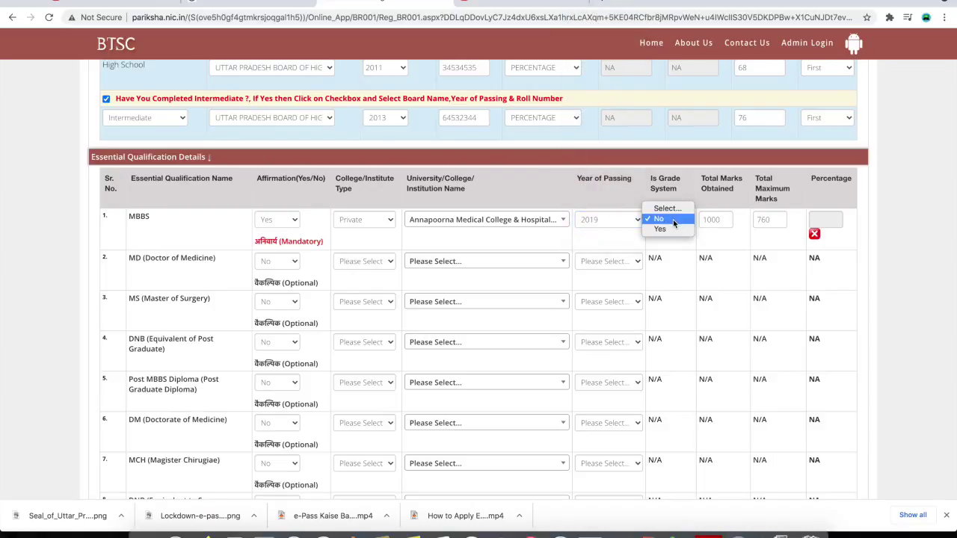
left_click(673, 219)
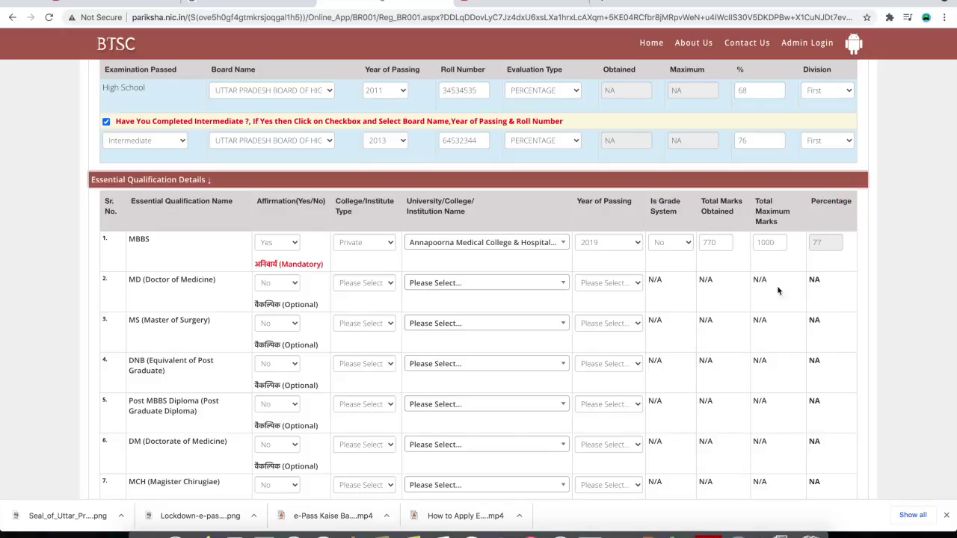
- Validate the completed registration form and review its preview down to the declaration
scroll(606, 345, "down", 5)
scroll(605, 345, "up", 3)
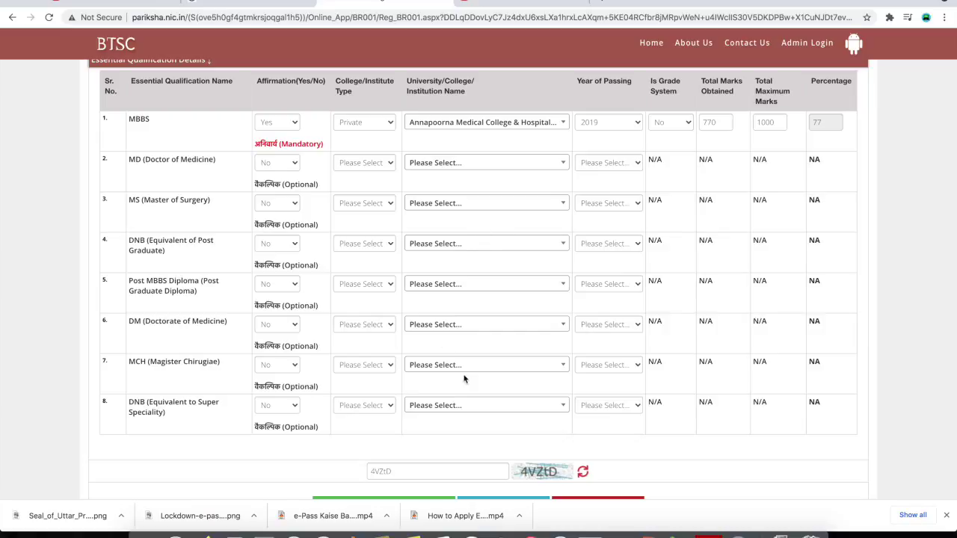
scroll(474, 337, "down", 3)
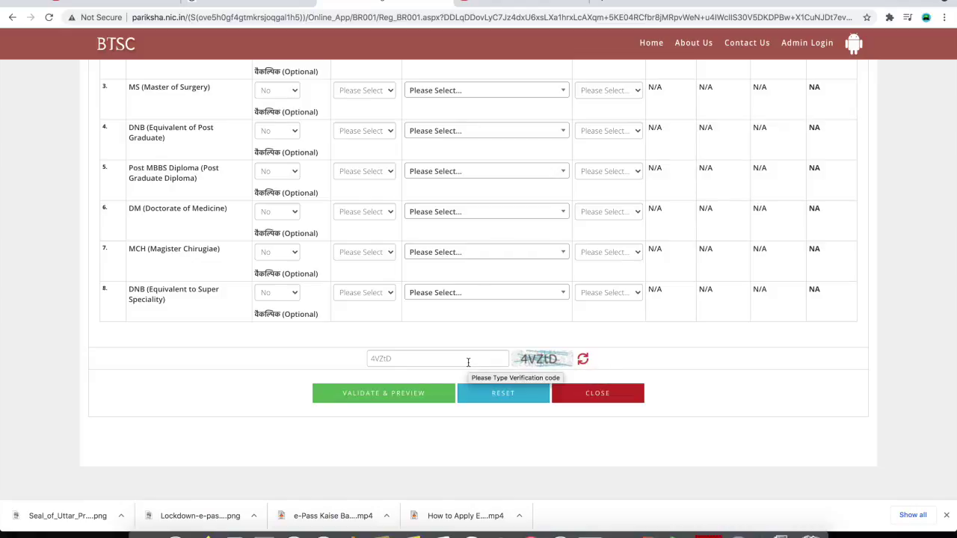
left_click(402, 398)
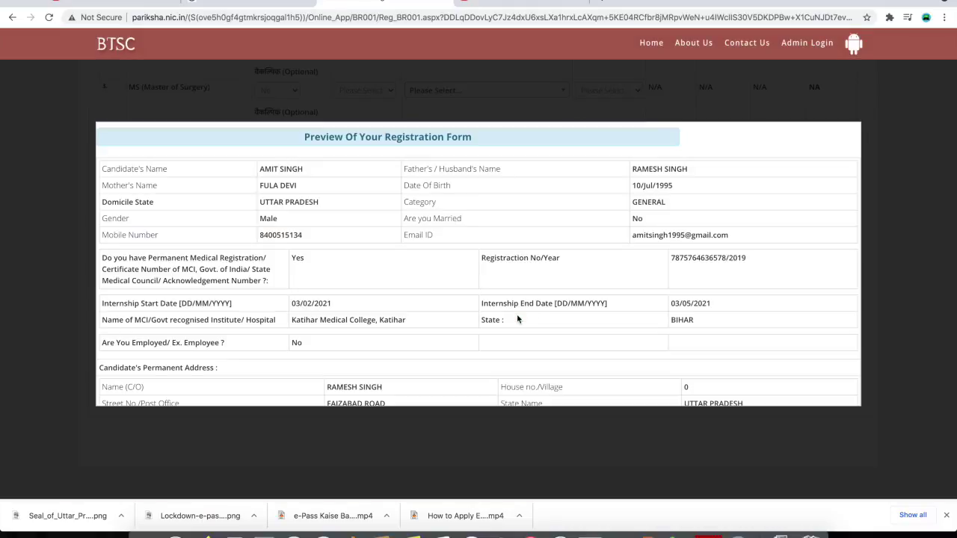
scroll(516, 319, "down", 10)
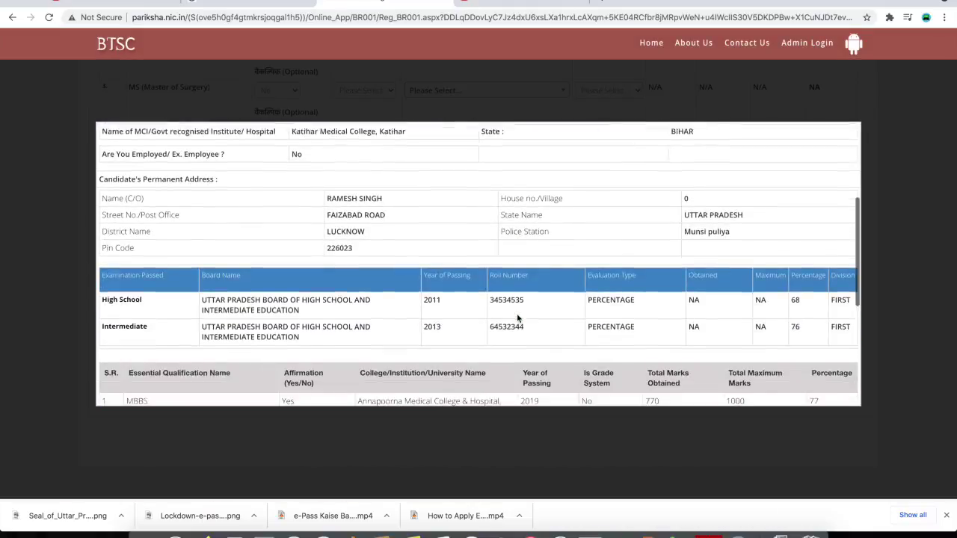
scroll(516, 320, "down", 3)
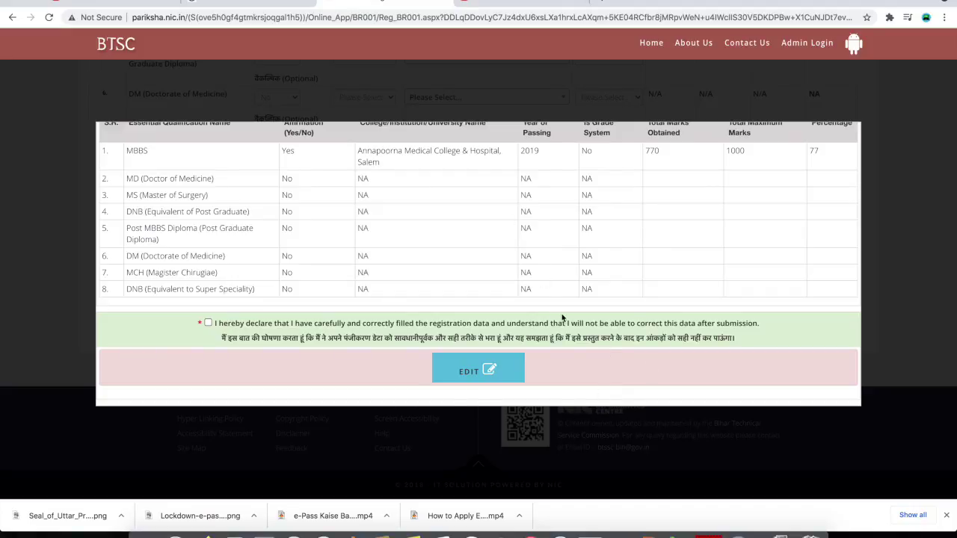
- Accept the declaration that the registration data is correct, then submit the form and confirm the submission
left_click(209, 323)
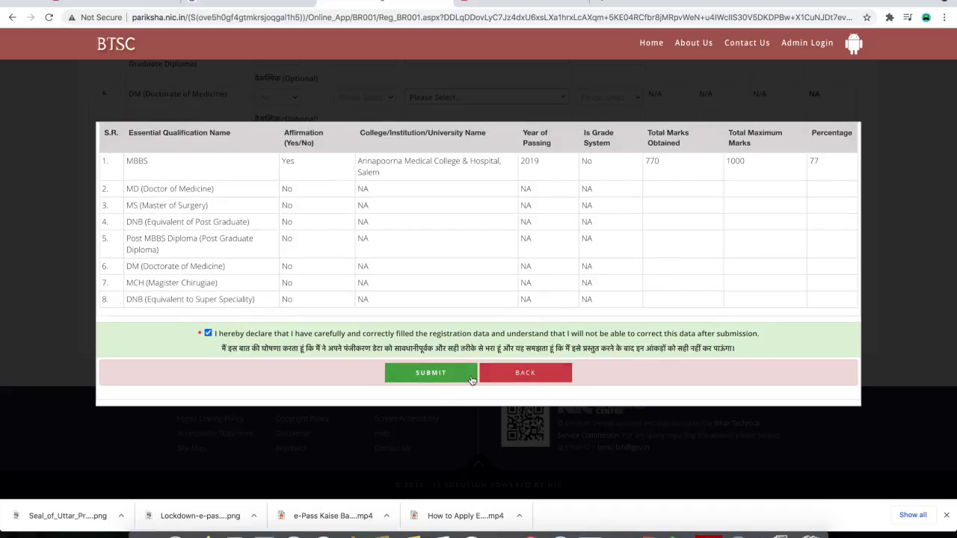
left_click(433, 376)
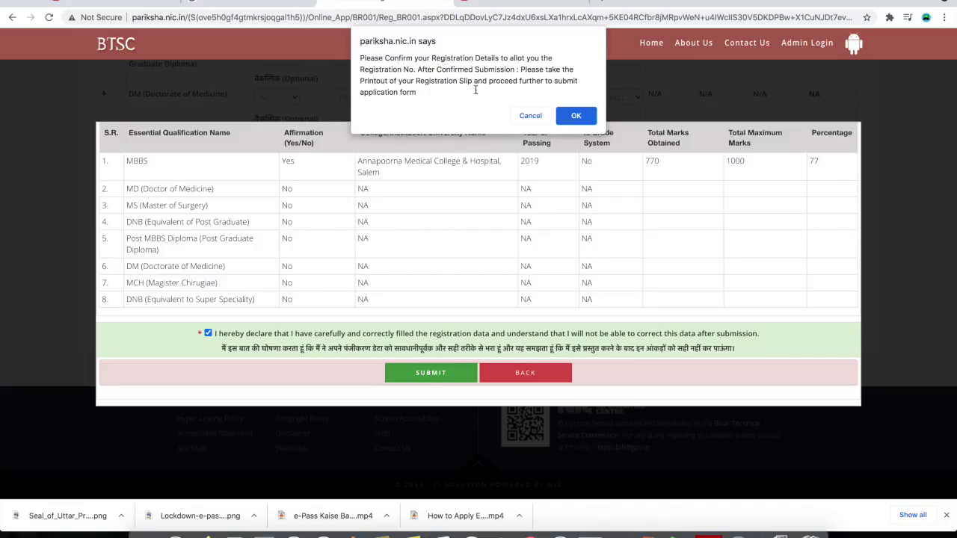
double_click(389, 66)
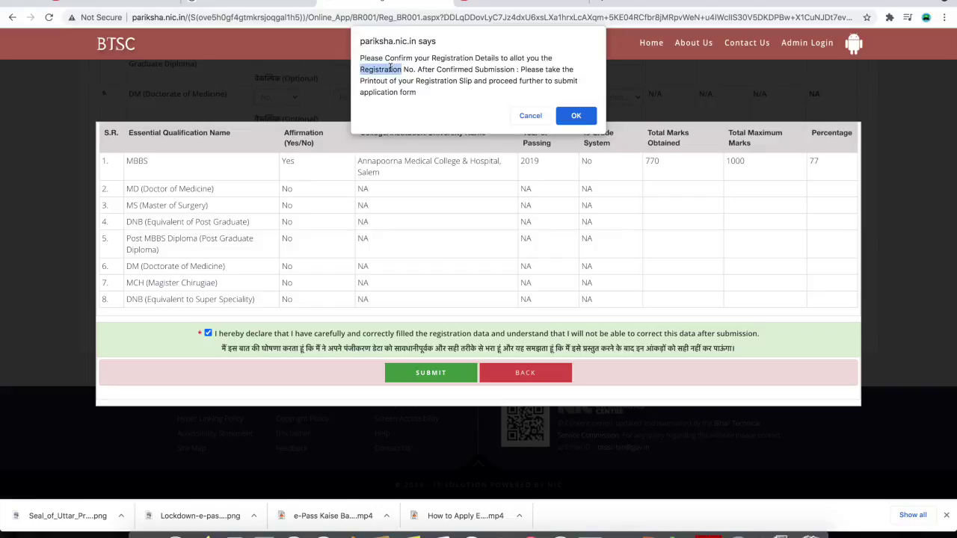
left_click(576, 117)
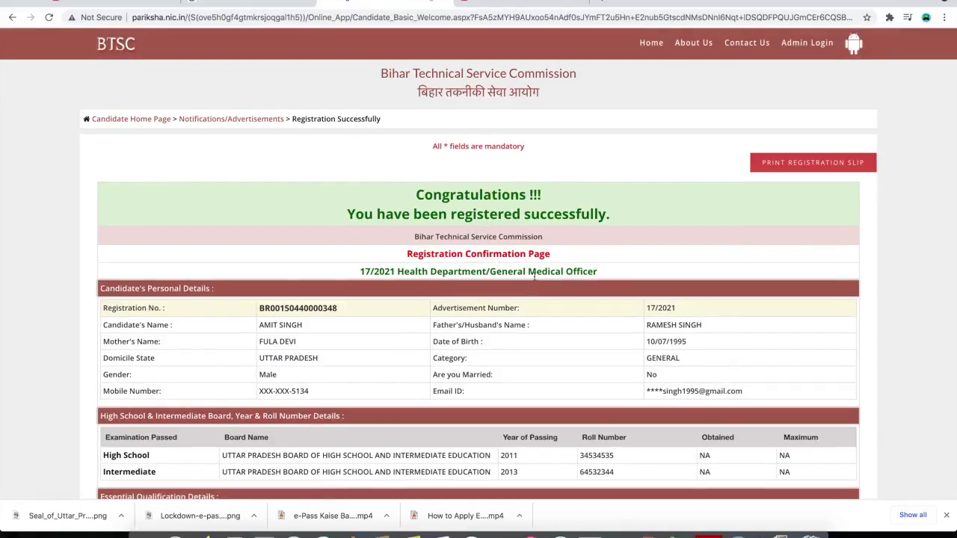
- Save the registration slip as a PDF document named Registration Confirmation Page in the Documents folder
scroll(527, 353, "down", 10)
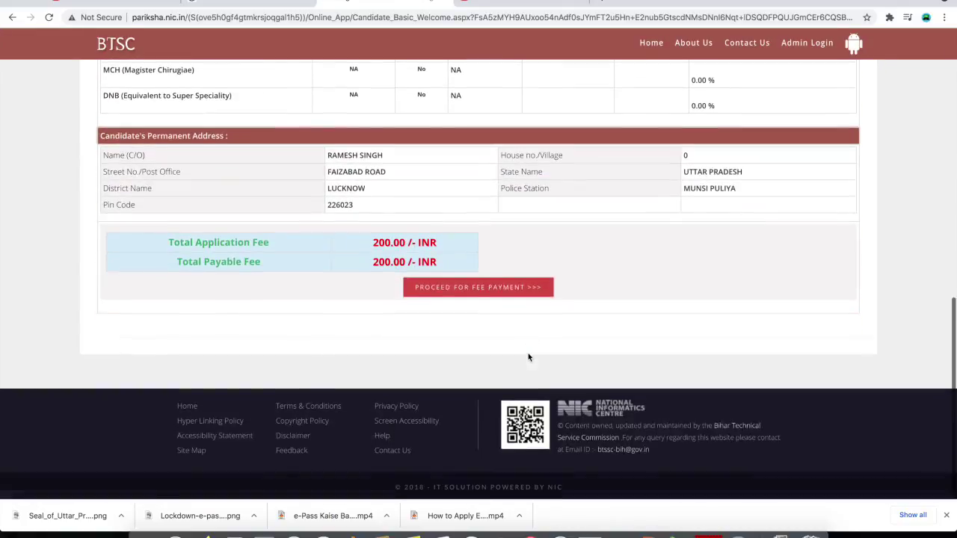
scroll(528, 353, "up", 10)
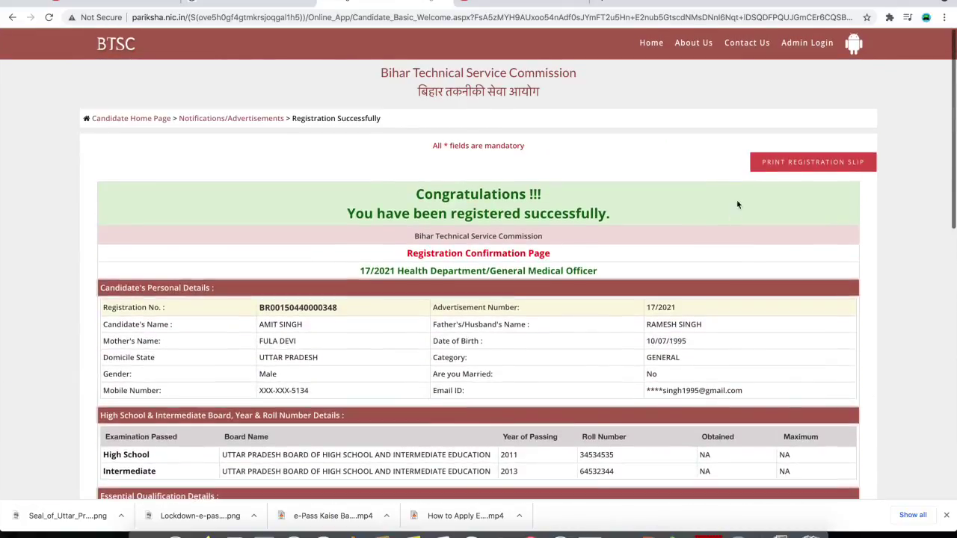
left_click(831, 171)
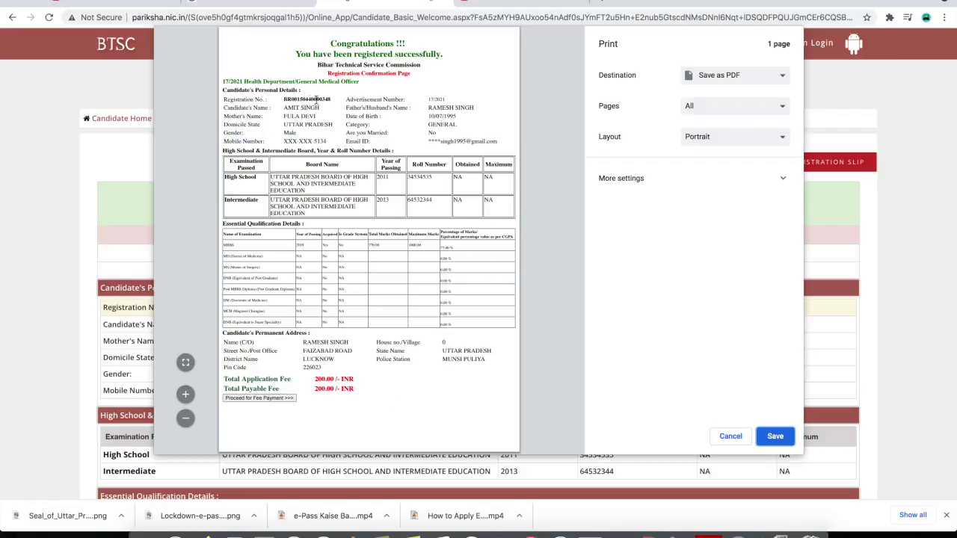
left_click(775, 436)
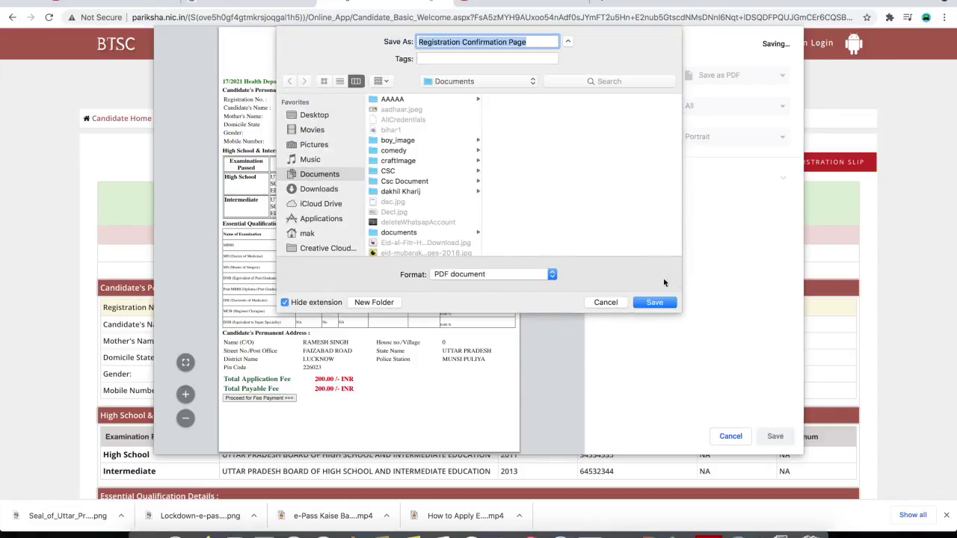
left_click(655, 302)
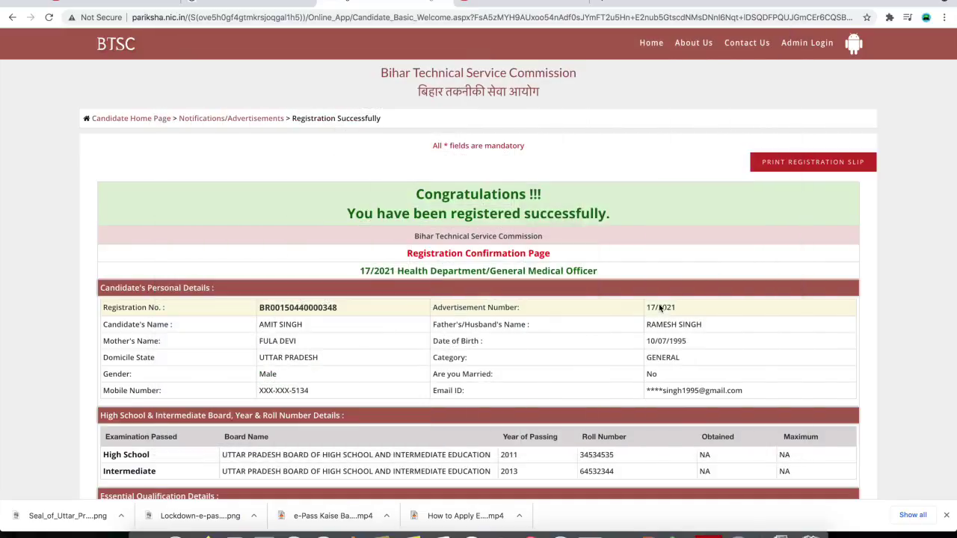
- Proceed from the registration confirmation page to the application fee payment
scroll(521, 417, "down", 10)
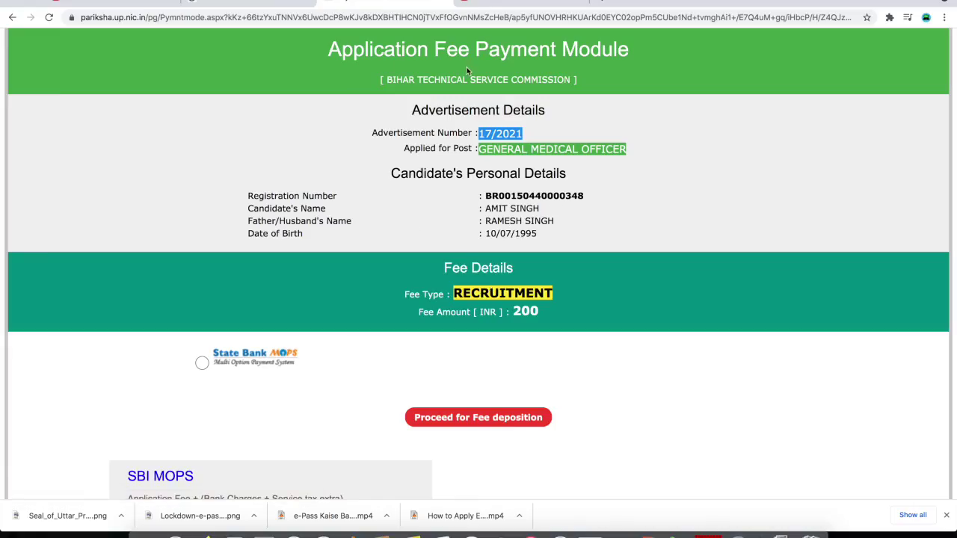
- Choose State Bank MOPS as the payment option for the recruitment fee, then proceed to fee deposition and confirm the payment request
left_click_drag(385, 77, 587, 78)
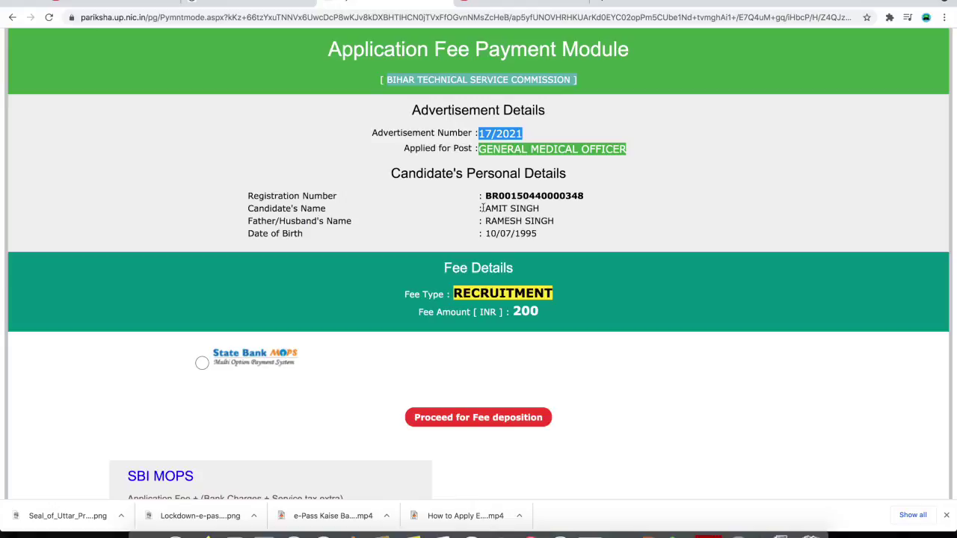
left_click_drag(483, 209, 533, 208)
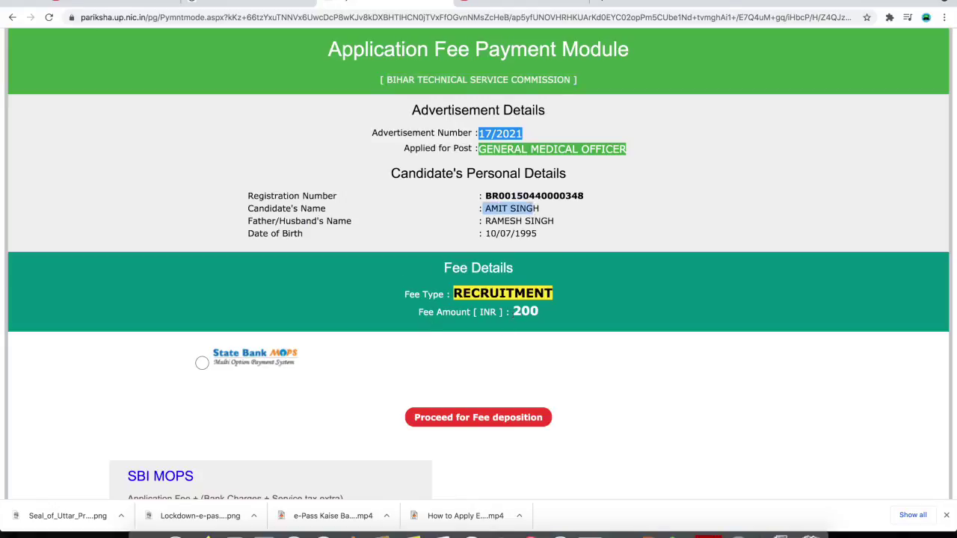
scroll(560, 319, "down", 1)
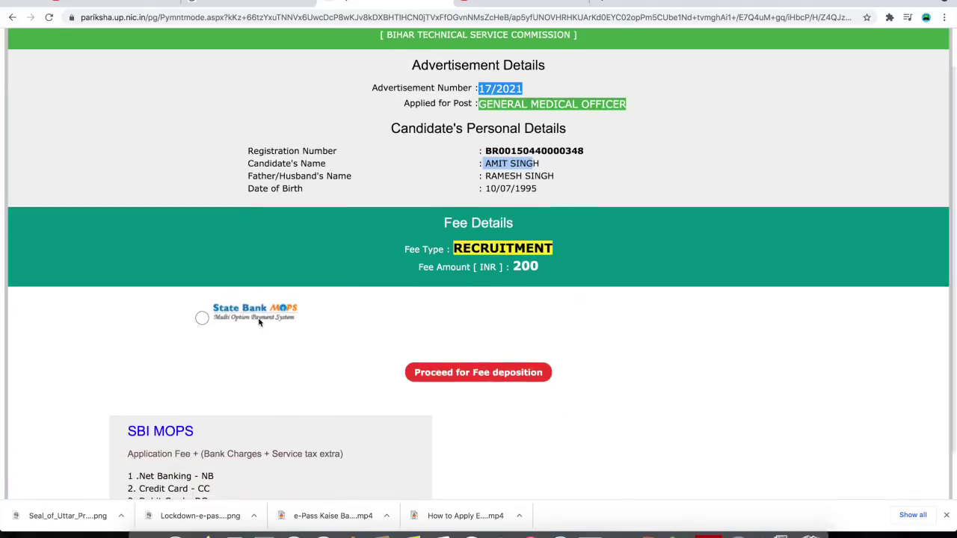
left_click(202, 318)
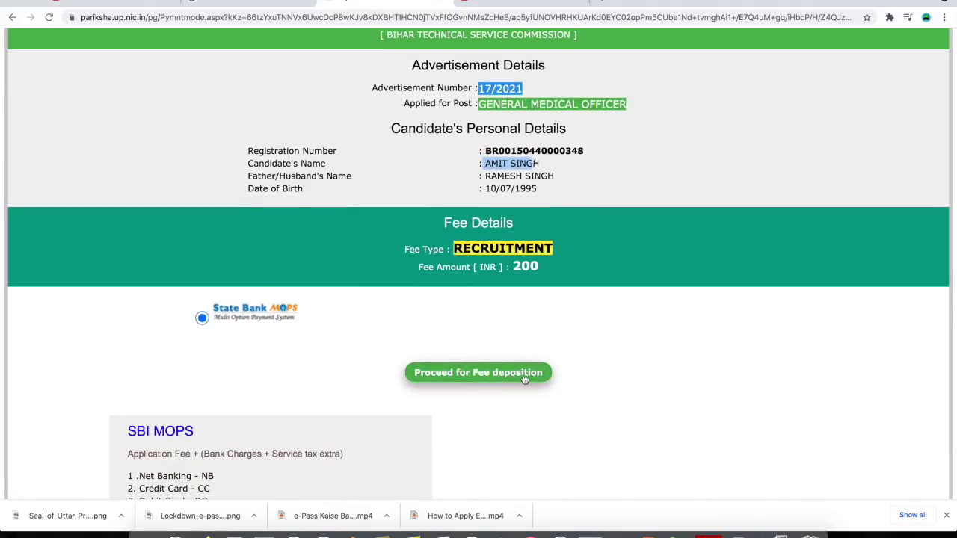
scroll(544, 411, "down", 1)
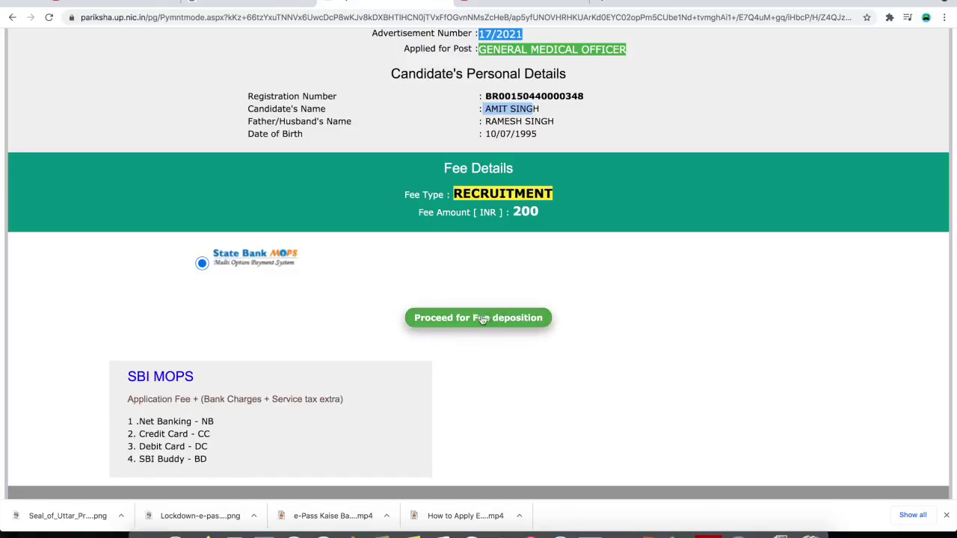
left_click(513, 323)
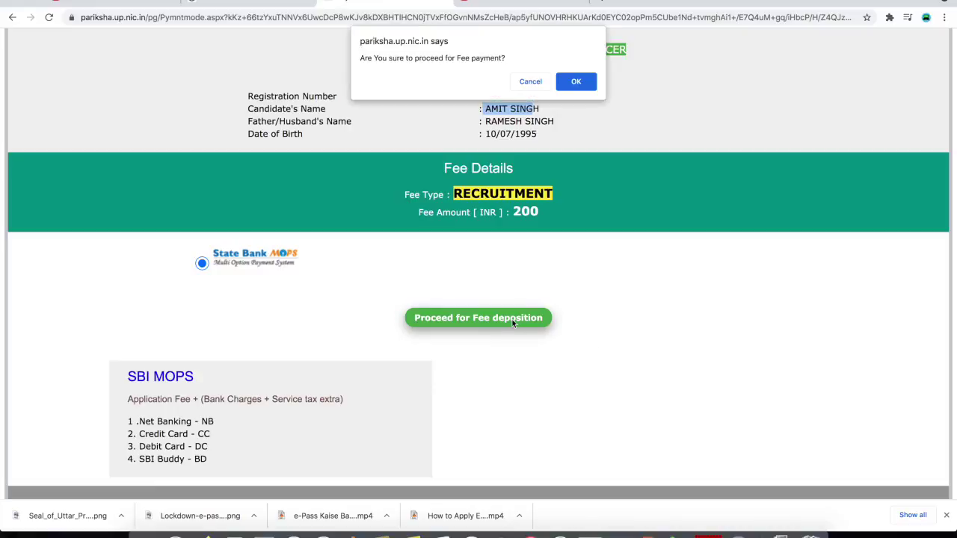
left_click(571, 79)
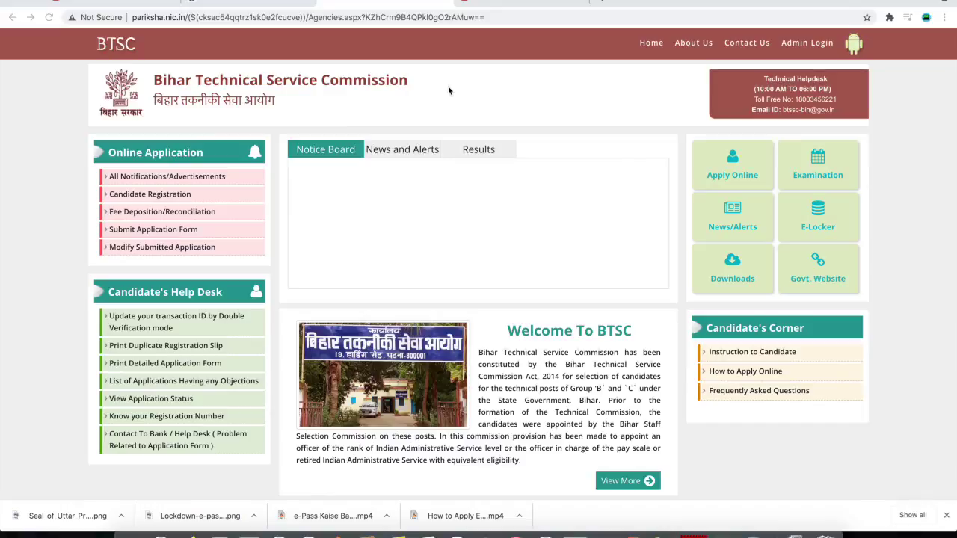
- Open the Submit Application Form page from the commission's online application options, enter the candidate registration number and proceed
left_click(735, 180)
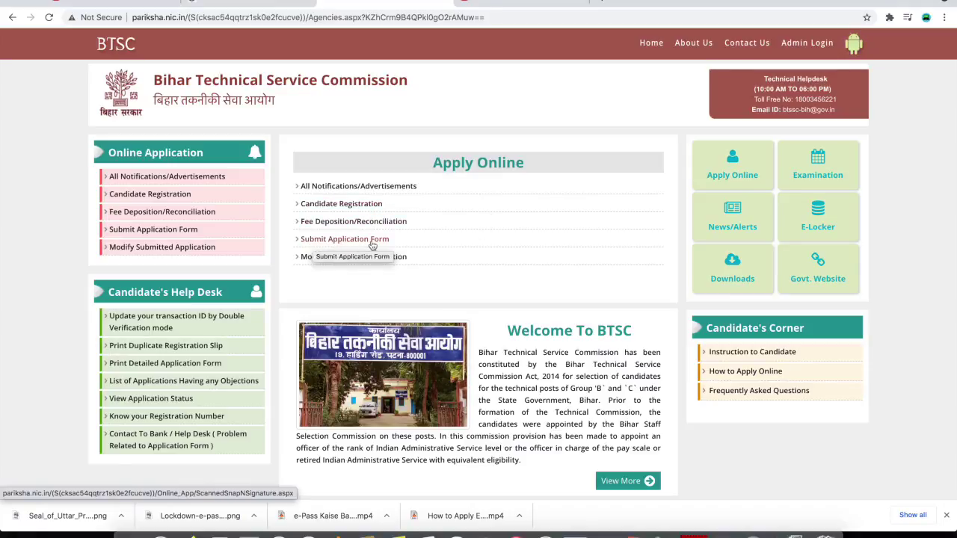
left_click(377, 240)
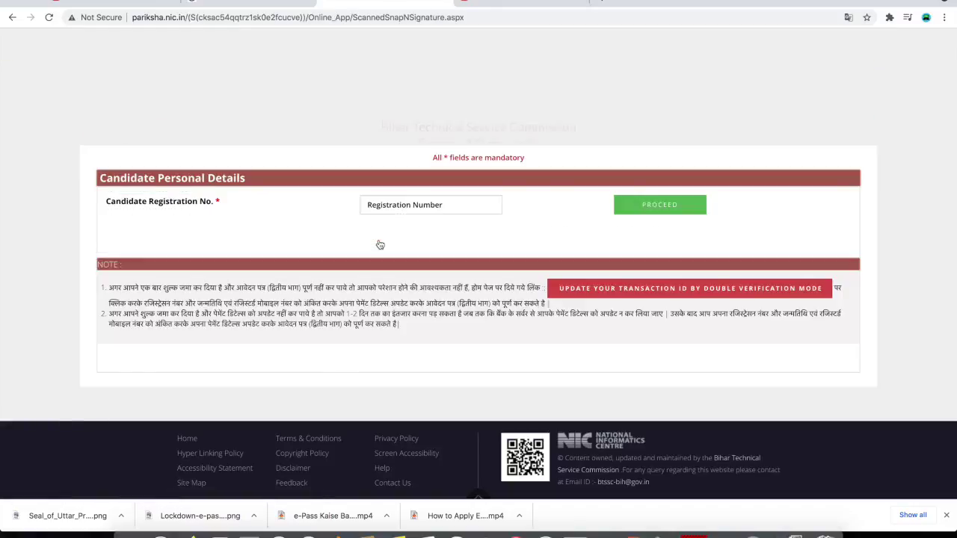
left_click(454, 205)
key("ctrl+v")
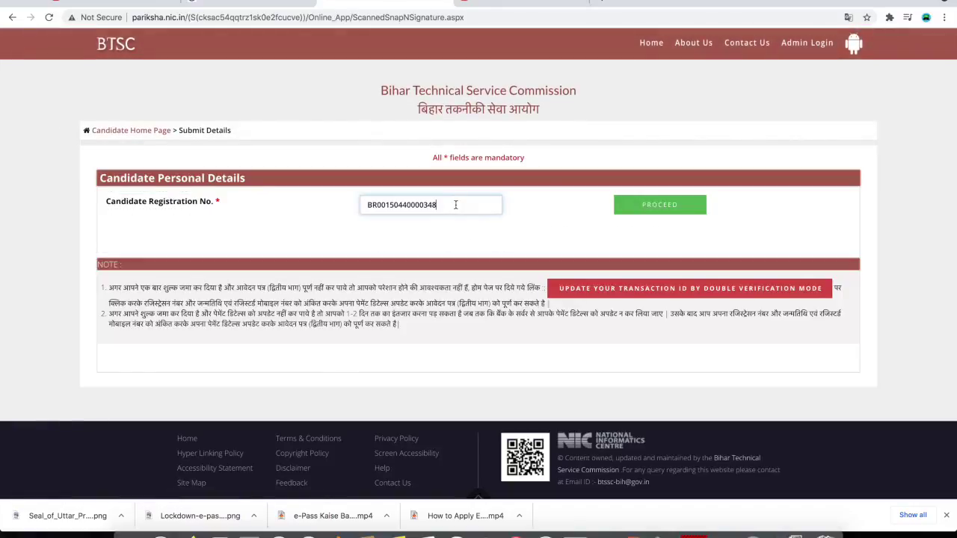
left_click(659, 211)
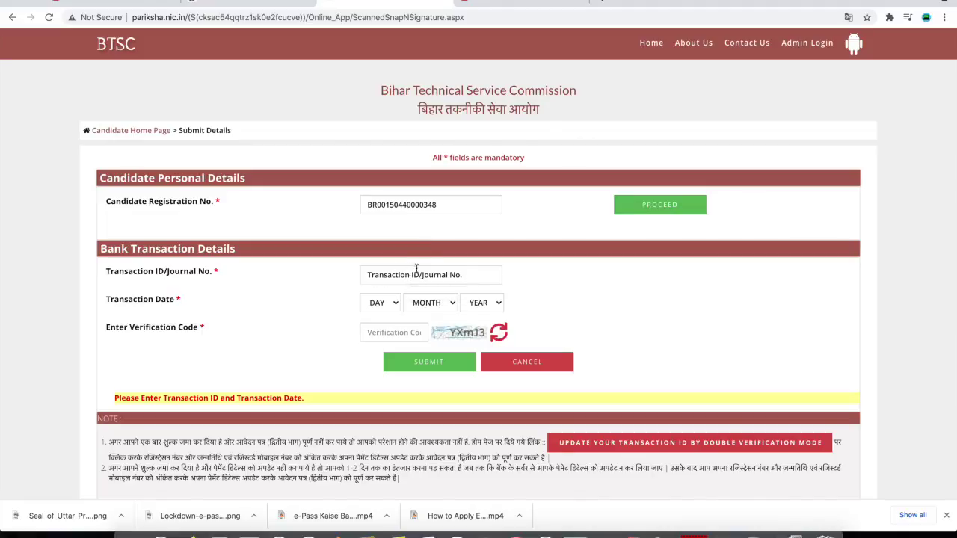
- Examine the day, month and year choices for the transaction date in the bank transaction details
left_click(384, 302)
left_click(438, 303)
left_click(437, 306)
left_click(437, 306)
left_click(486, 302)
left_click(486, 302)
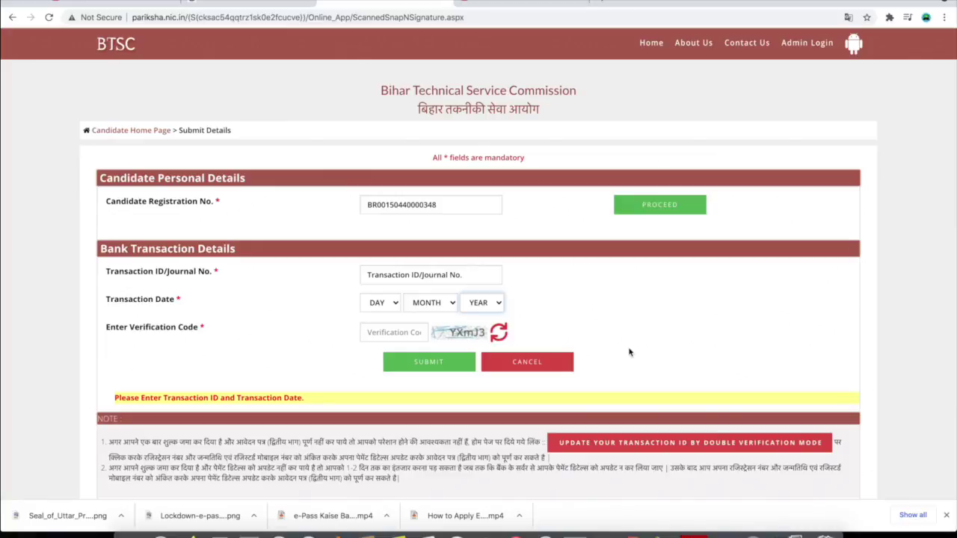
mouse_move(630, 359)
mouse_move(707, 348)
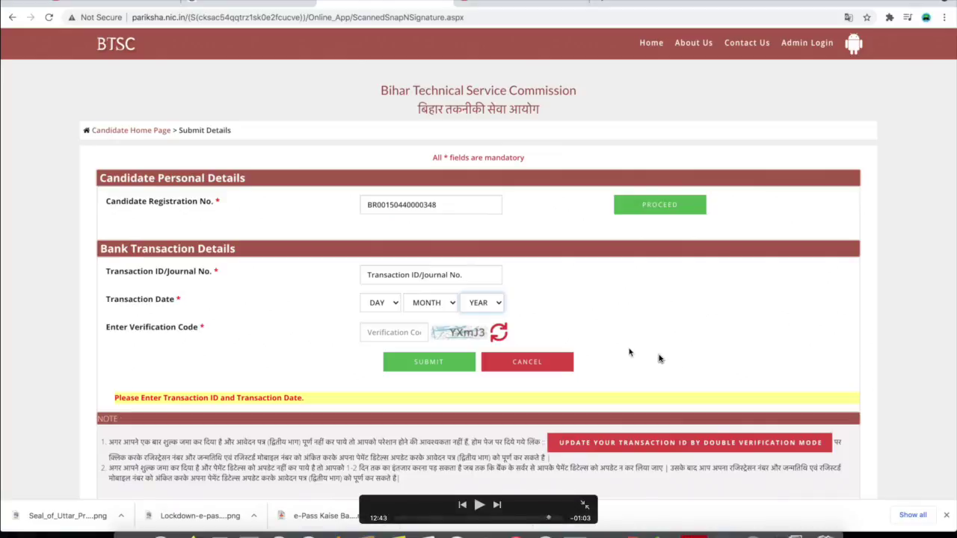